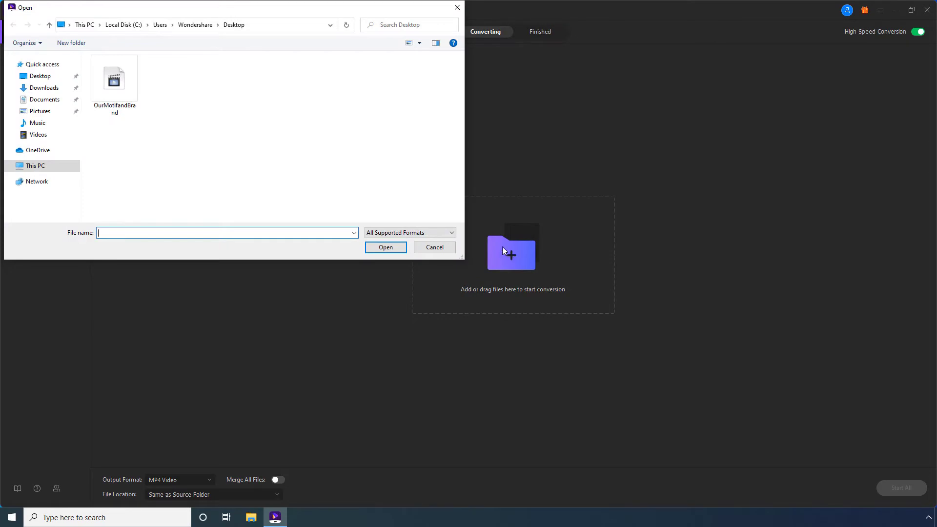
Step: Load the OurMotifandBrand DAT file (1920*1080, 01:28, 42.93MB) into UniConverter and pick the output format
click(114, 83)
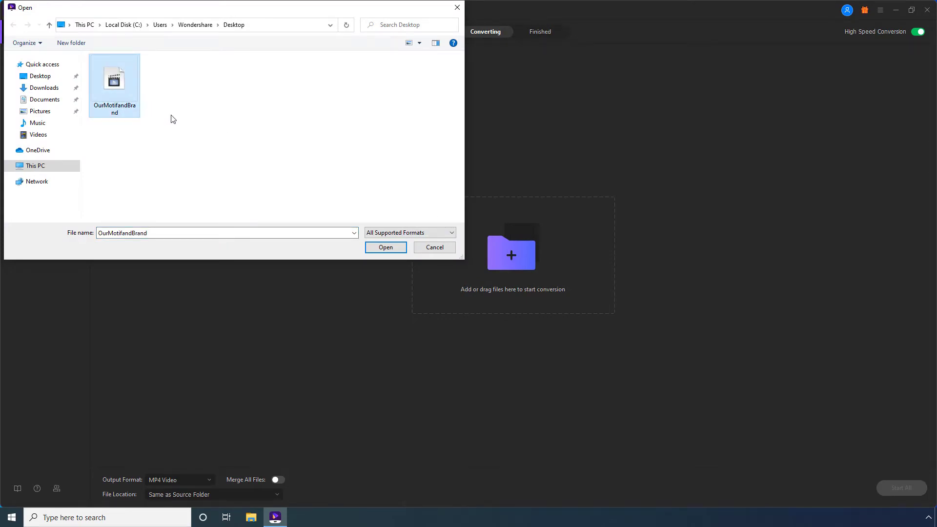
click(385, 247)
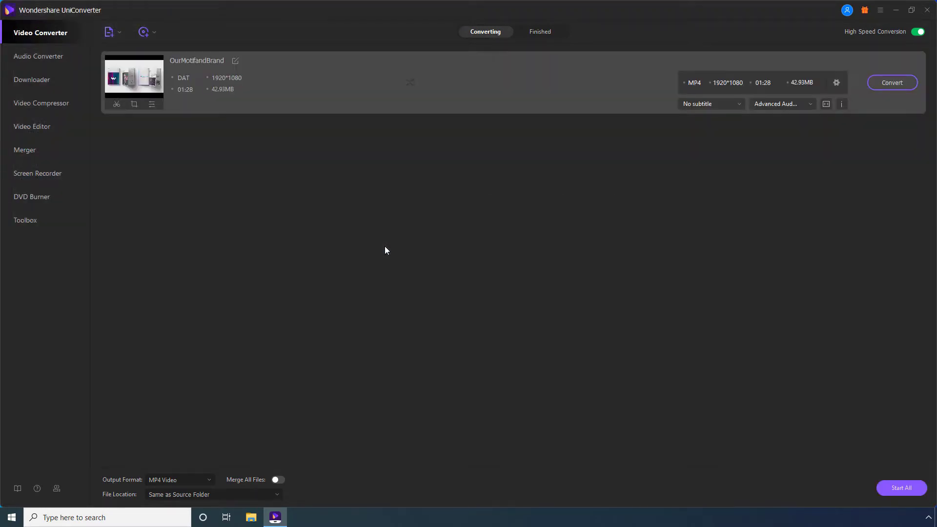
click(194, 481)
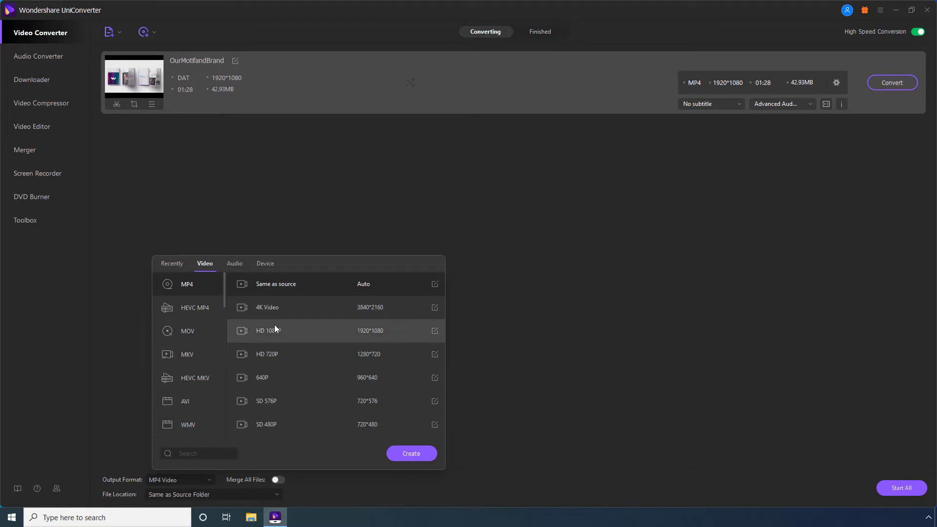
Step: Convert OurMotifandBrand to MP4 'Same as source' and check it under Finished
click(276, 283)
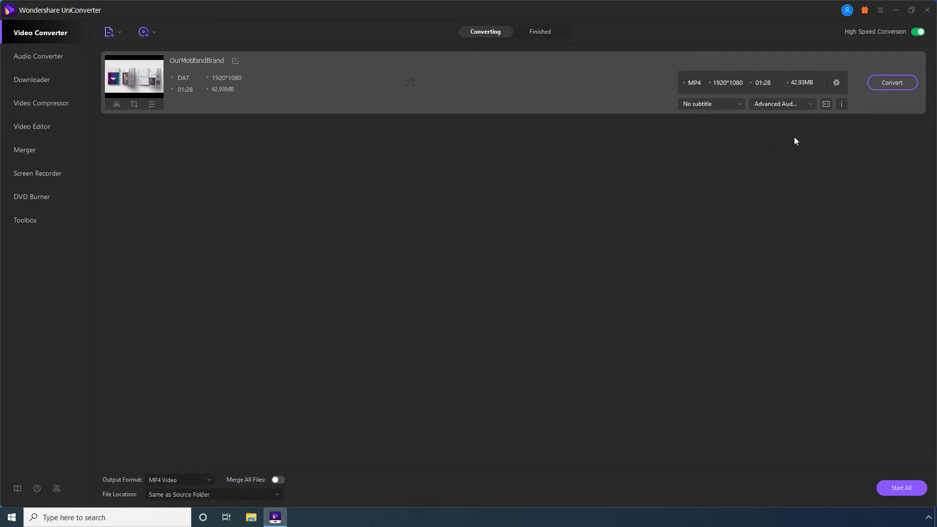
click(886, 86)
click(543, 31)
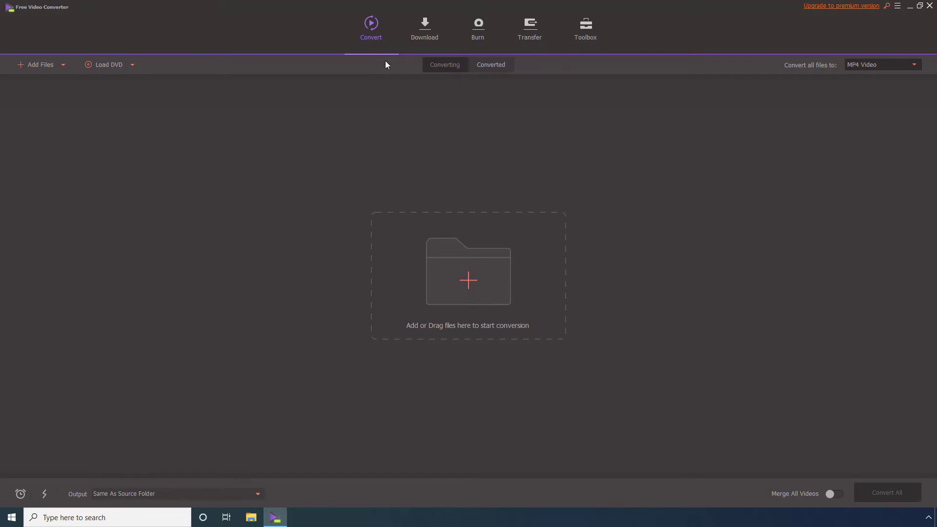
Step: Add OurMotifandBrand.dat to Free Video Converter's conversion list
click(468, 283)
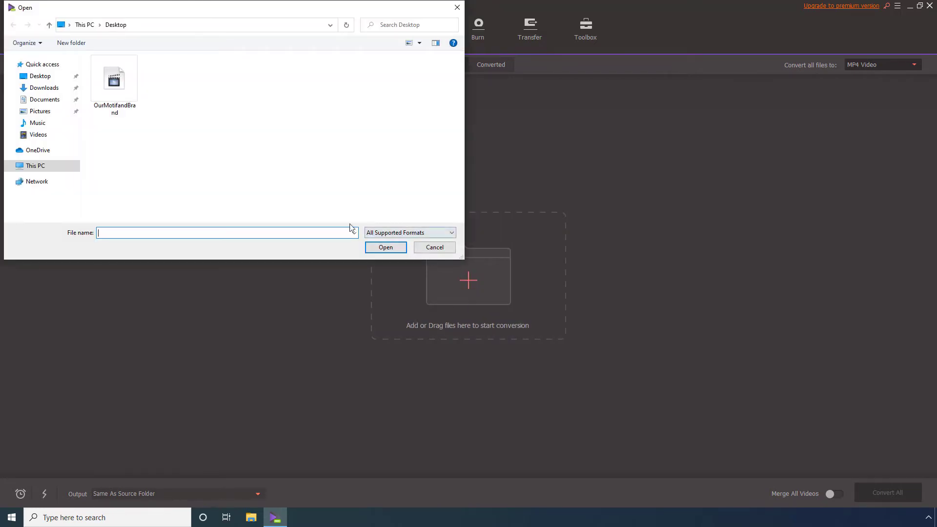
click(114, 88)
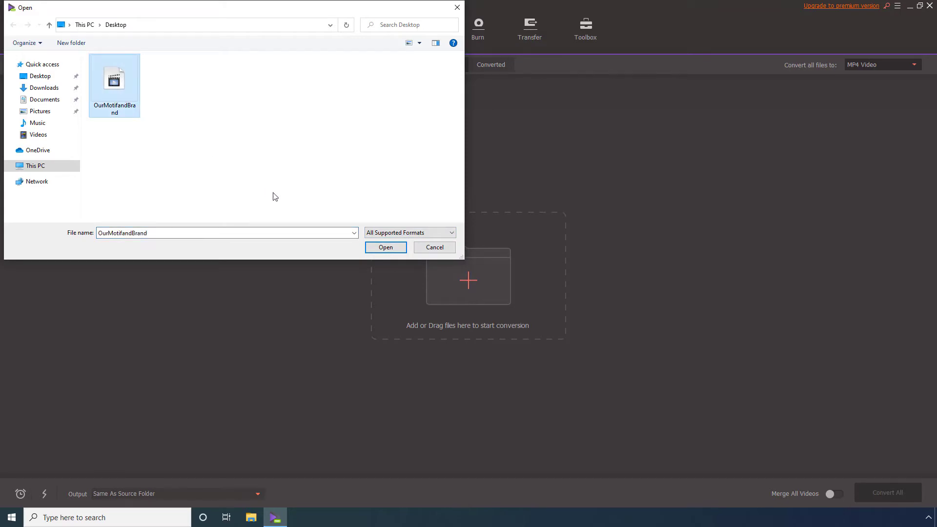
click(379, 247)
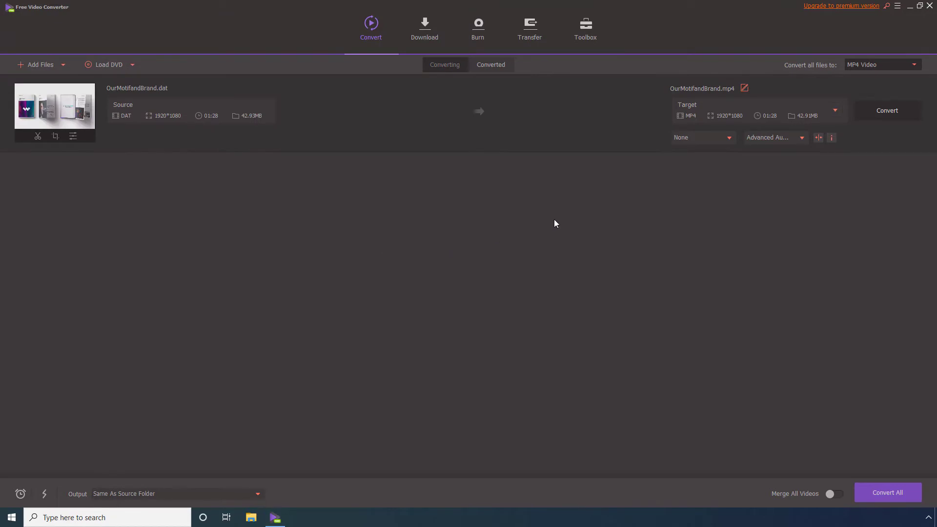
Step: Set 'Convert all files to' Video > MP4 > Same as source
click(879, 68)
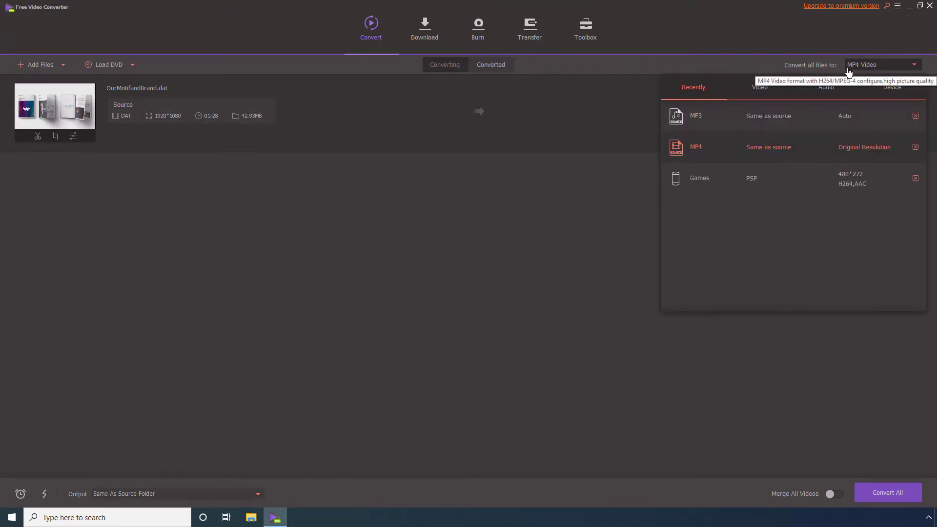
click(756, 87)
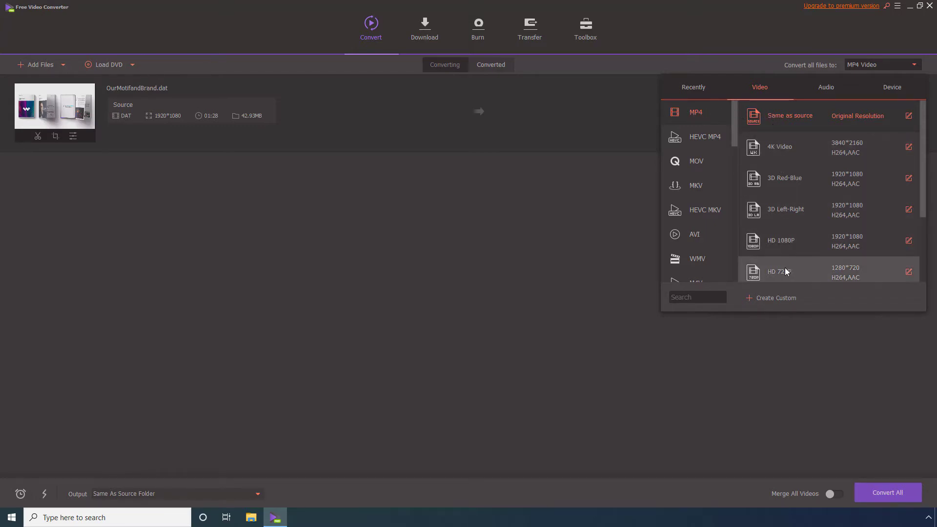
click(785, 117)
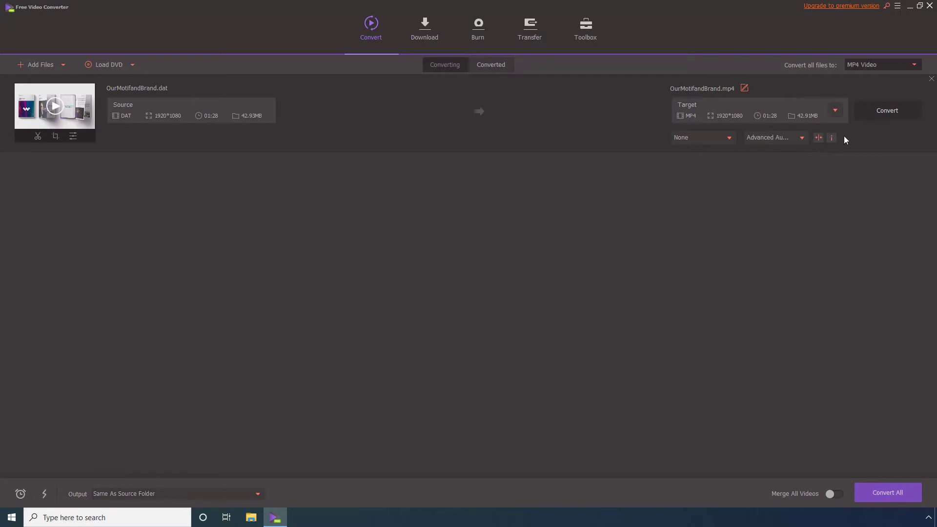
Step: Convert OurMotifandBrand to MP4 (41.92MB) under the free trial and view it under Converted
click(883, 110)
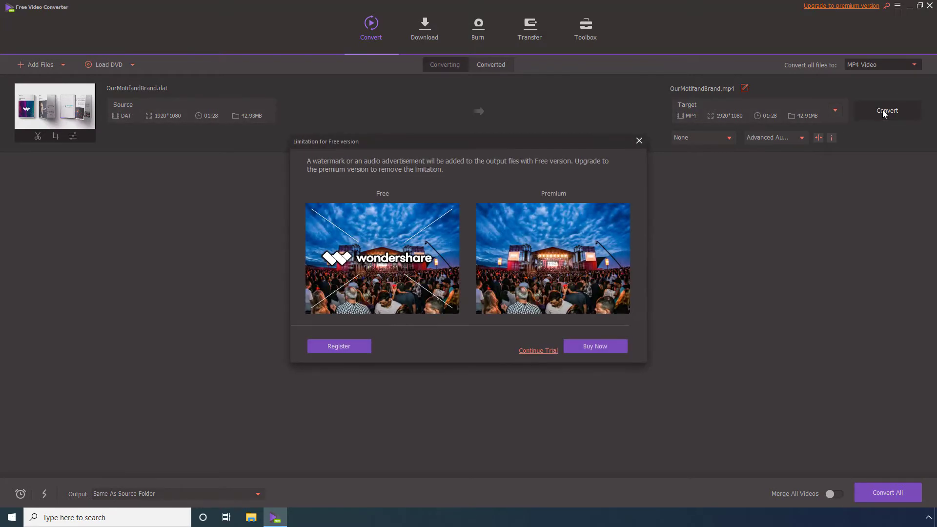
click(541, 351)
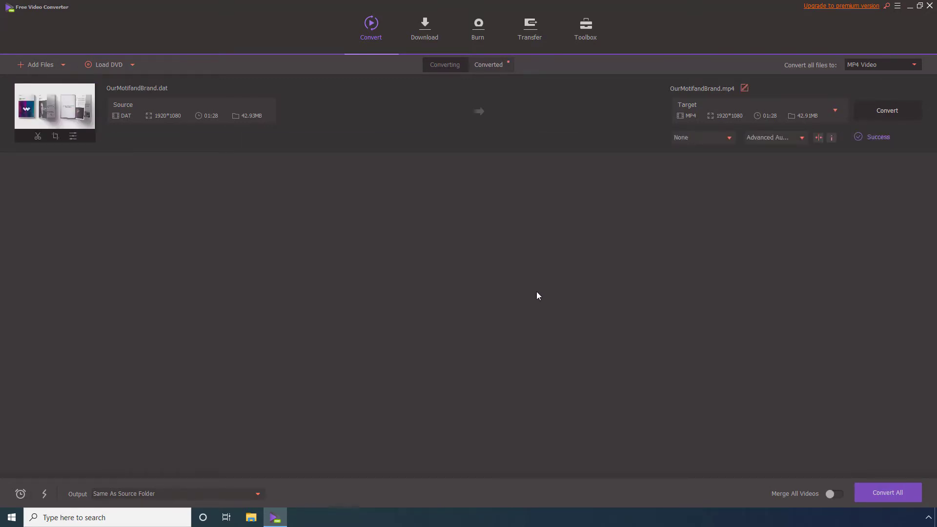
click(492, 67)
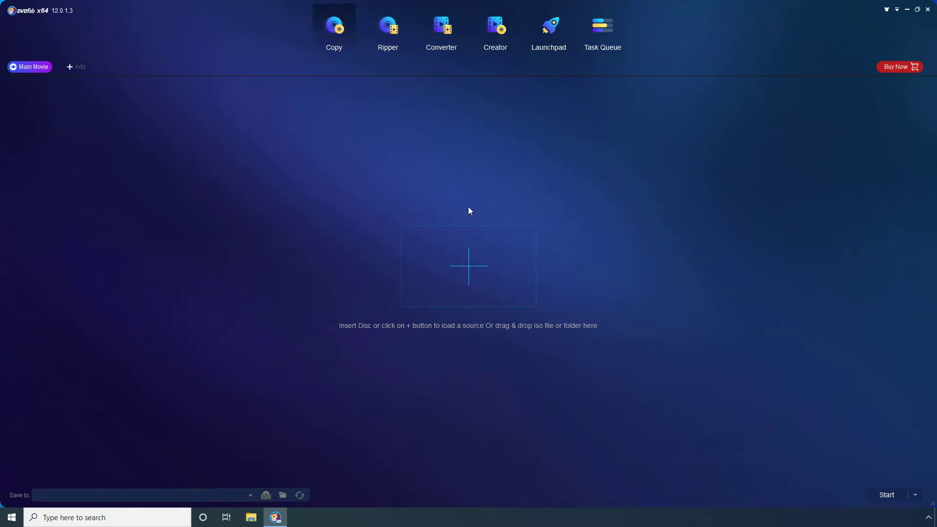
Step: Load OurMotifandBrand.dat into DVDFab's Converter module
click(441, 33)
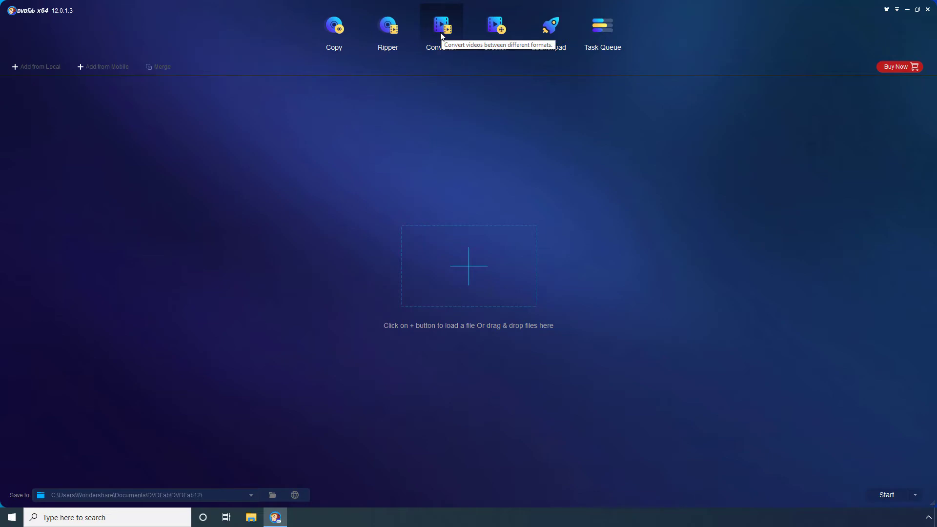
click(468, 264)
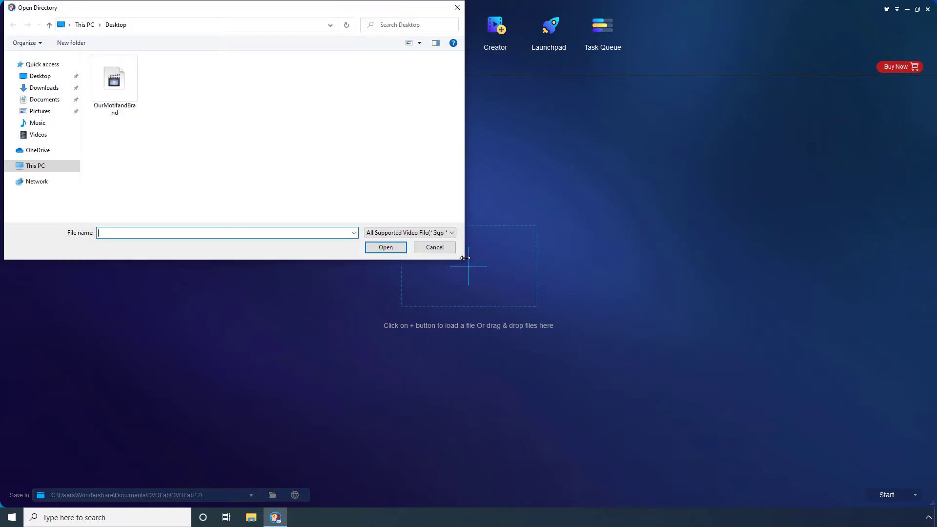
click(116, 89)
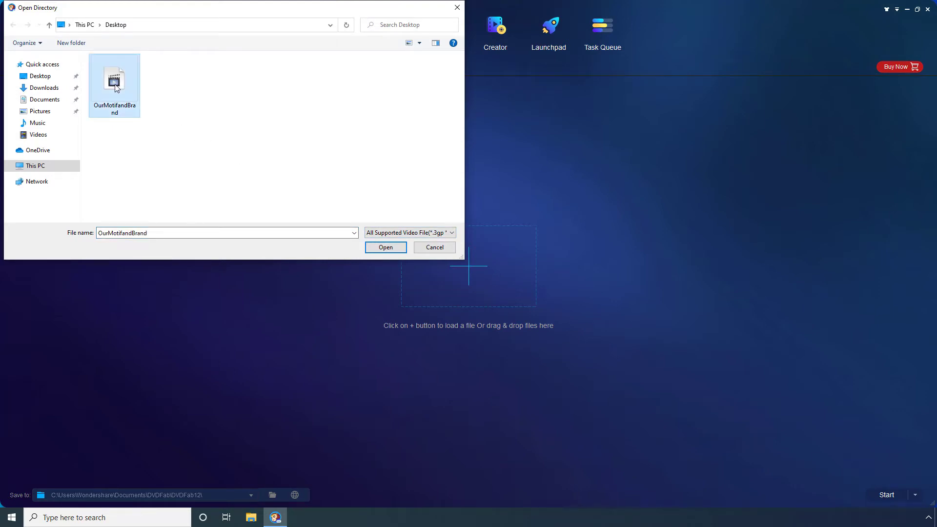
click(386, 247)
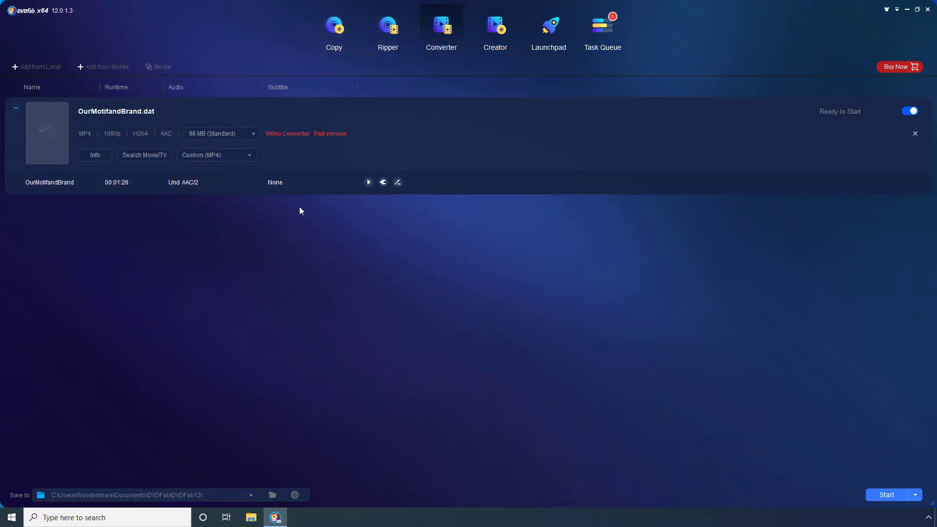
Step: Set the output profile to MP4 via Choose Other Profile > Format
click(240, 156)
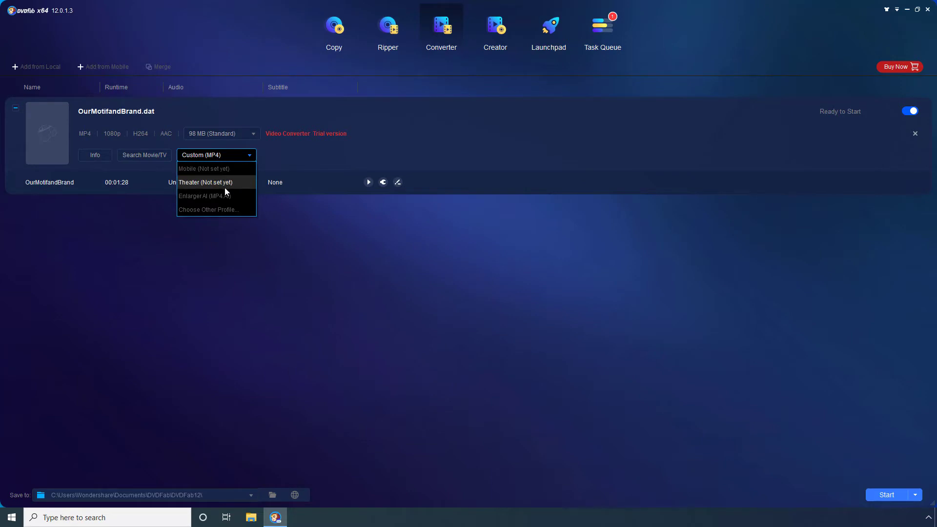
click(214, 209)
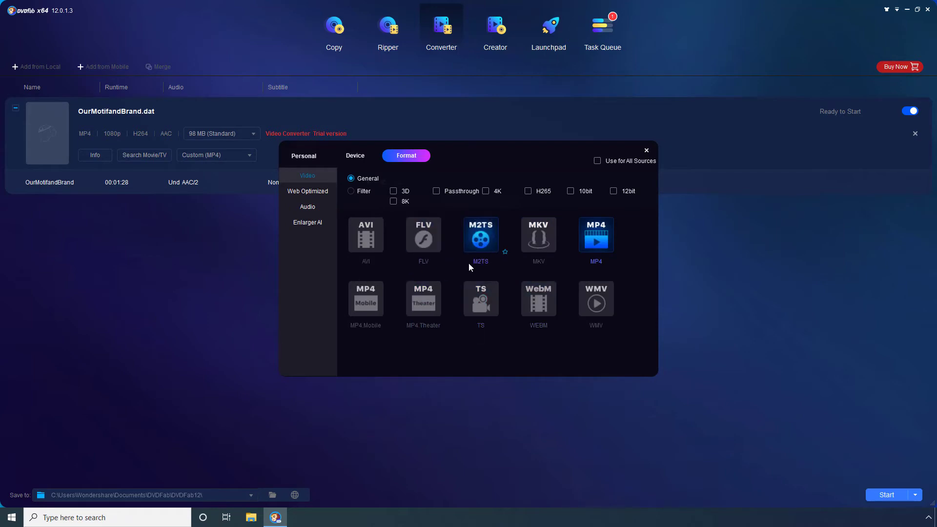
click(597, 247)
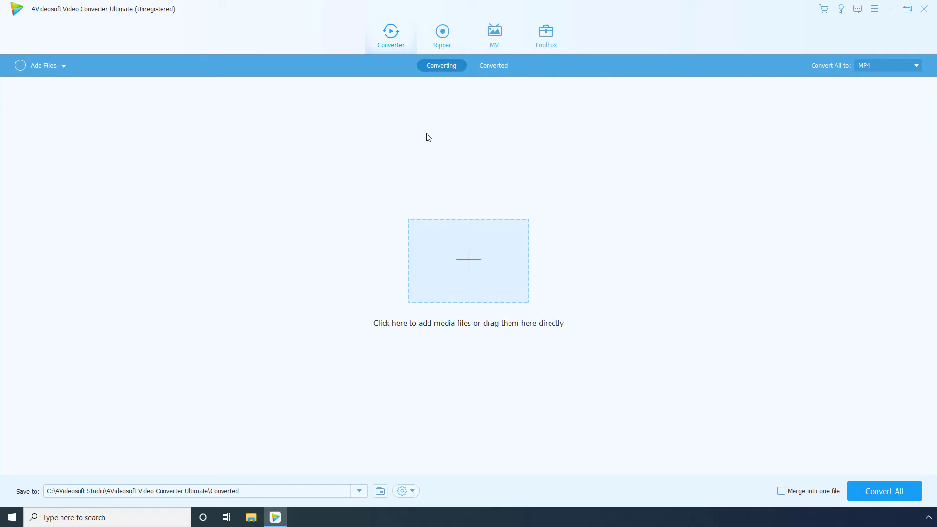
Step: Load OurMotifandBrand.dat from the Desktop into 4Videosoft (1920x1080, 00:01:28, 42.93 MB) targeting MP4
click(468, 264)
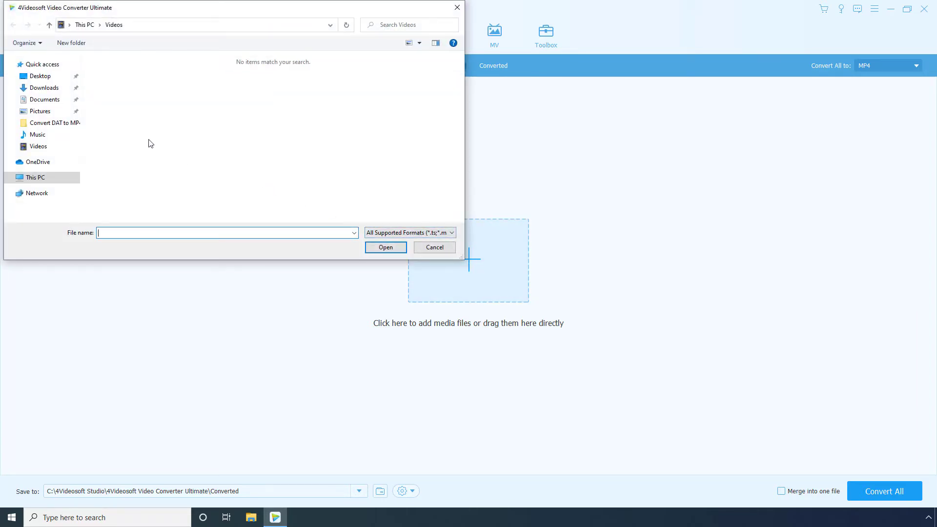
click(44, 78)
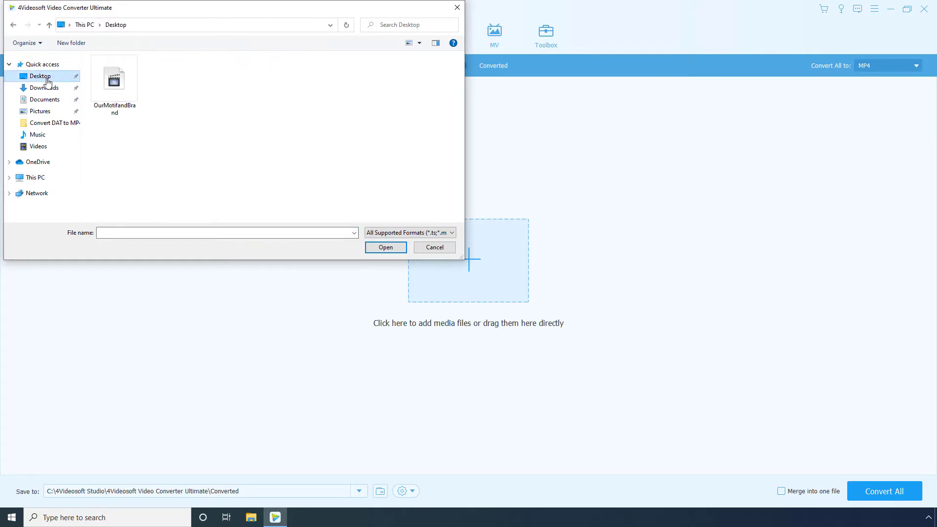
click(112, 88)
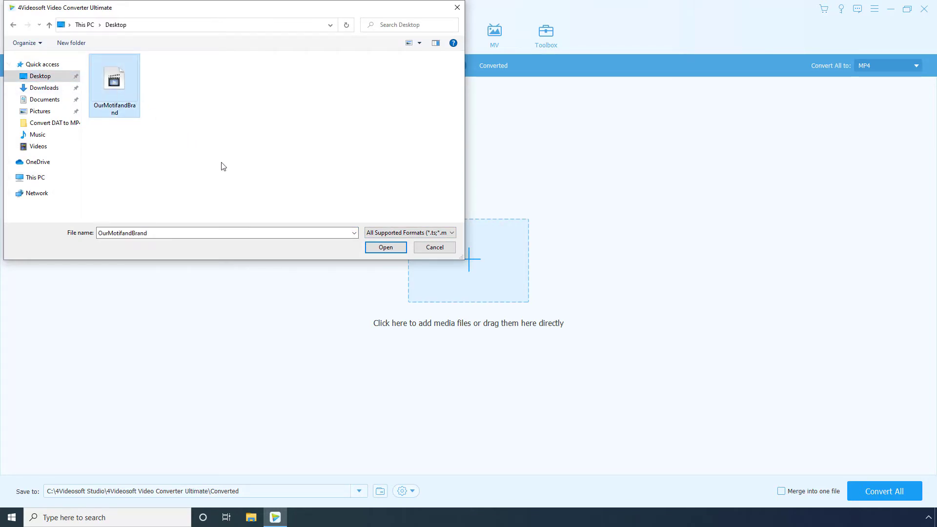
click(385, 248)
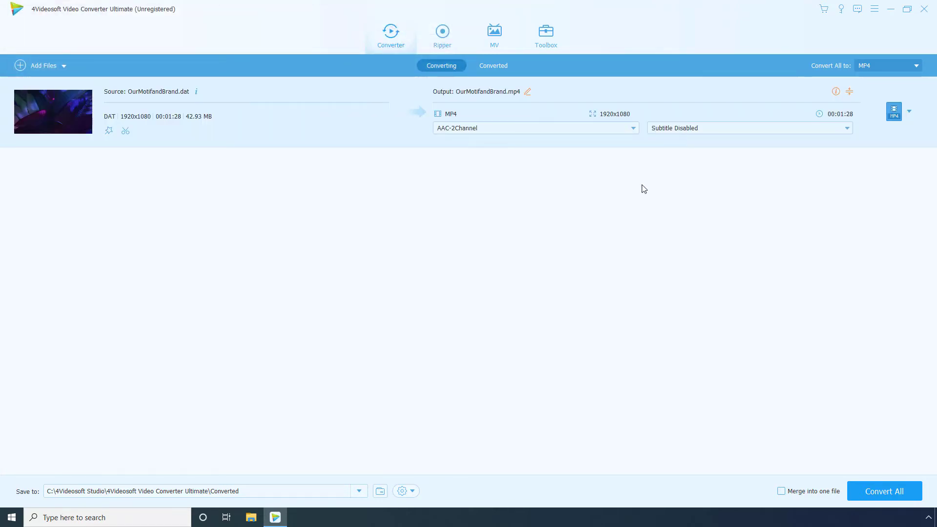
click(909, 112)
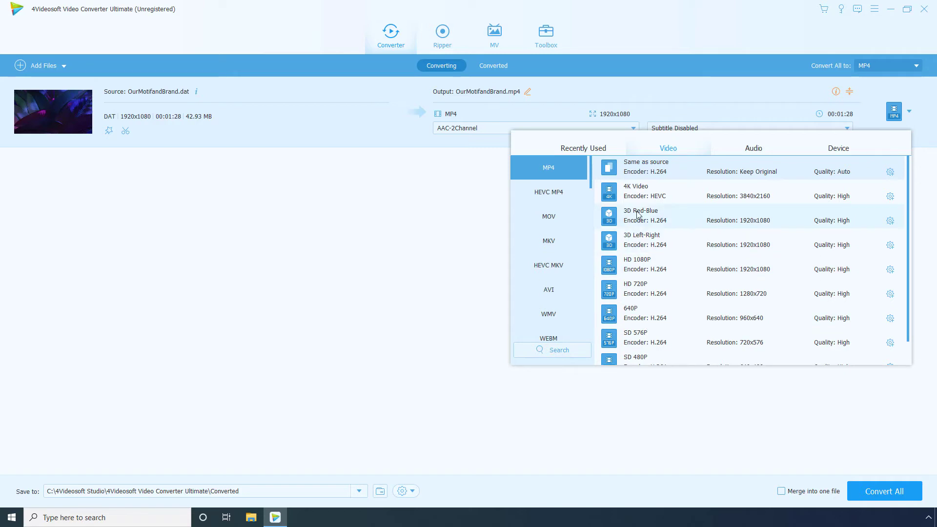
Step: Apply the 1920x1080 MP4 preset from the Video tab
click(641, 168)
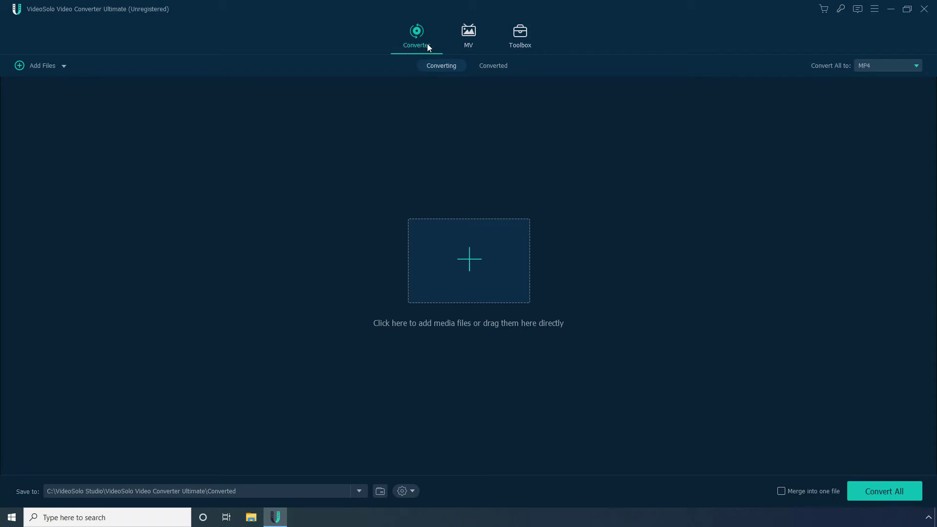
Step: Load OurMotifandBrand.dat from the Desktop into VideoSolo (1920x1080, 00:01:28, 42.93 MB) targeting MP4
click(468, 259)
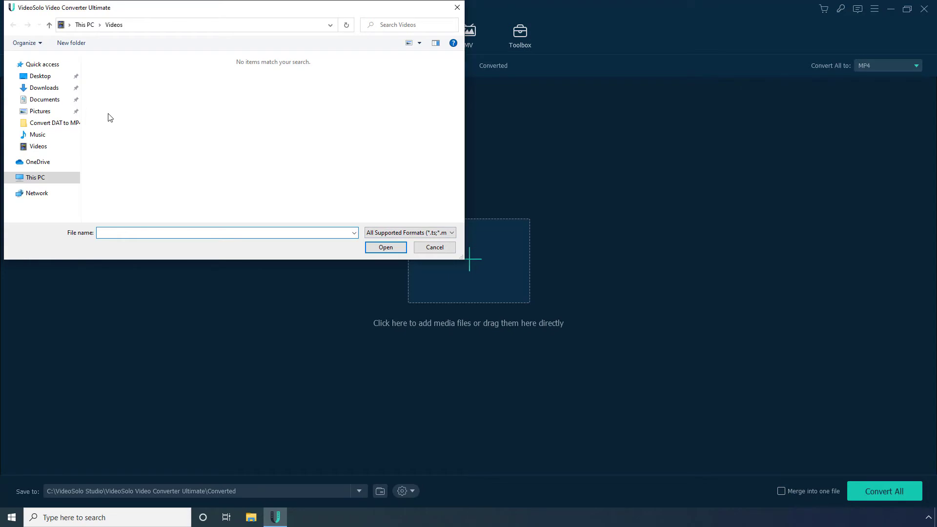
click(49, 79)
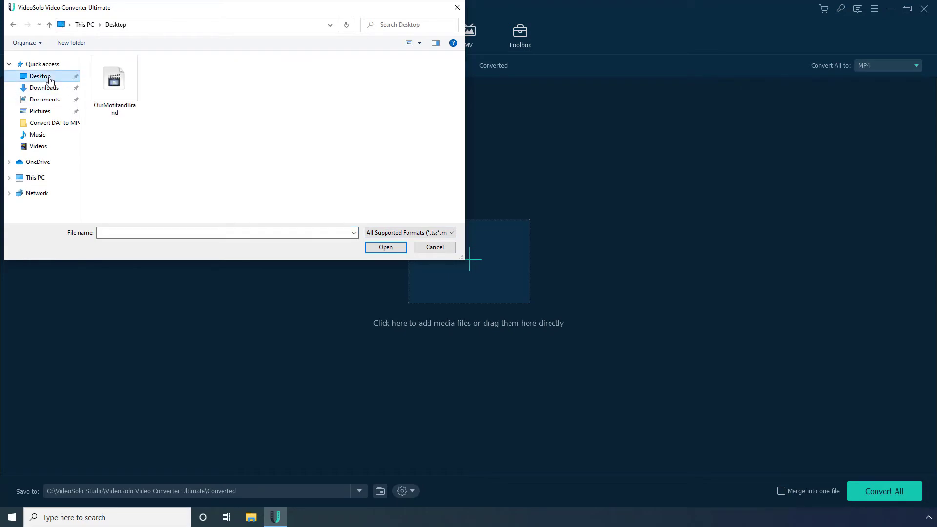
click(115, 86)
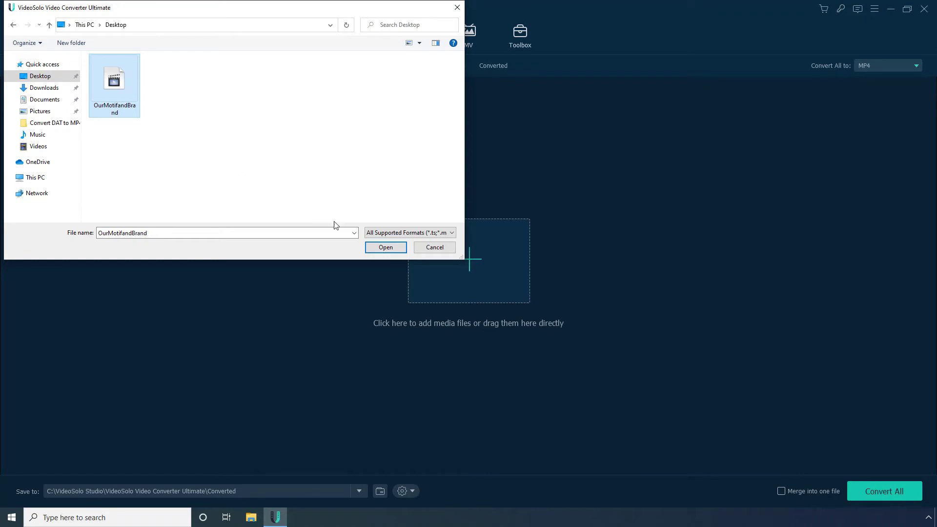
click(371, 246)
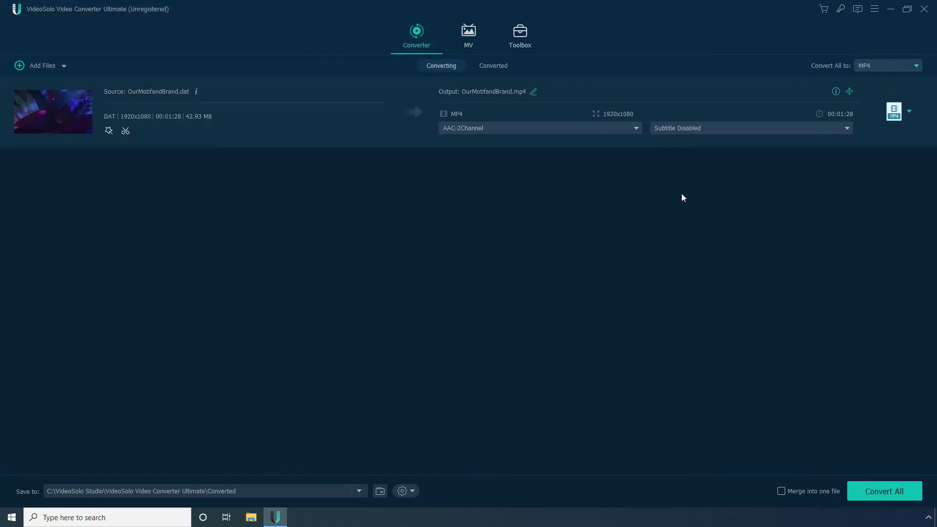
click(908, 112)
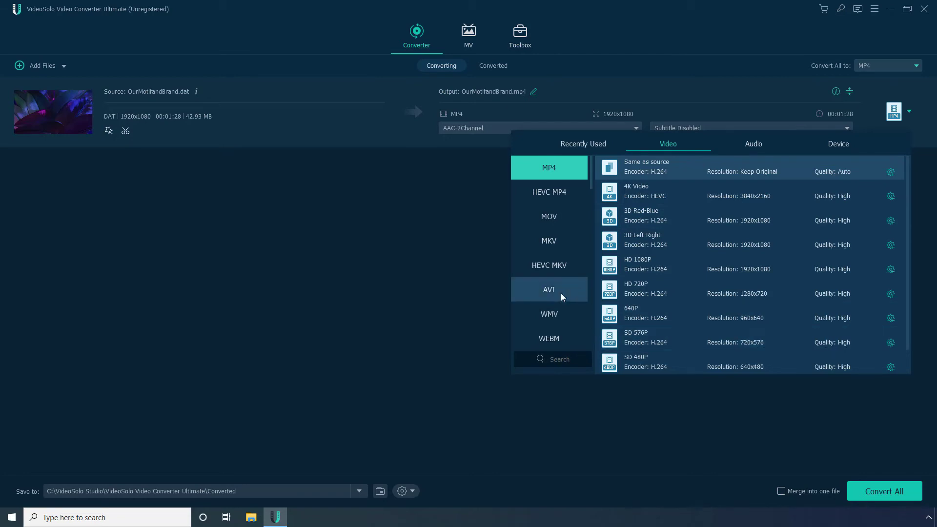
Step: Choose the MP4 'Same as source' preset for OurMotifandBrand.dat
click(650, 169)
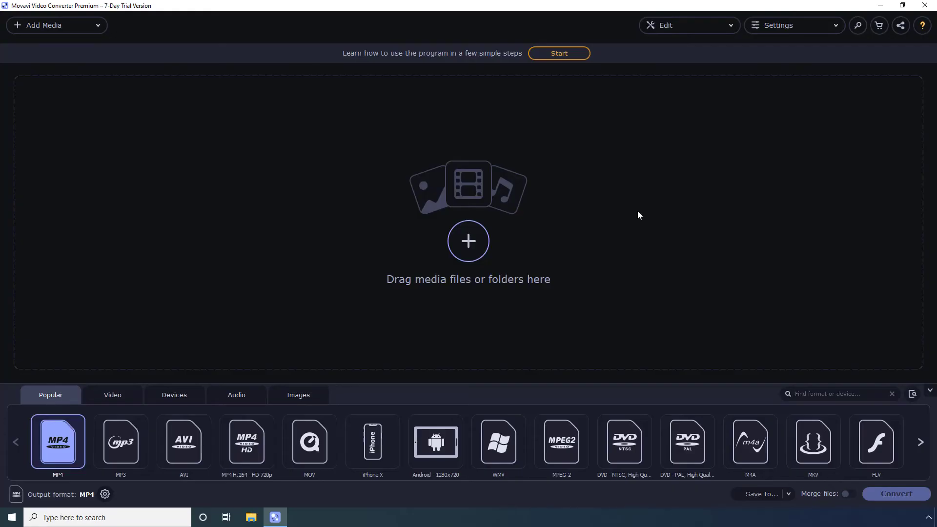
Step: Add OurMotifandBrand.dat from the Desktop to Movavi, showing All Files so the DAT appears
click(472, 242)
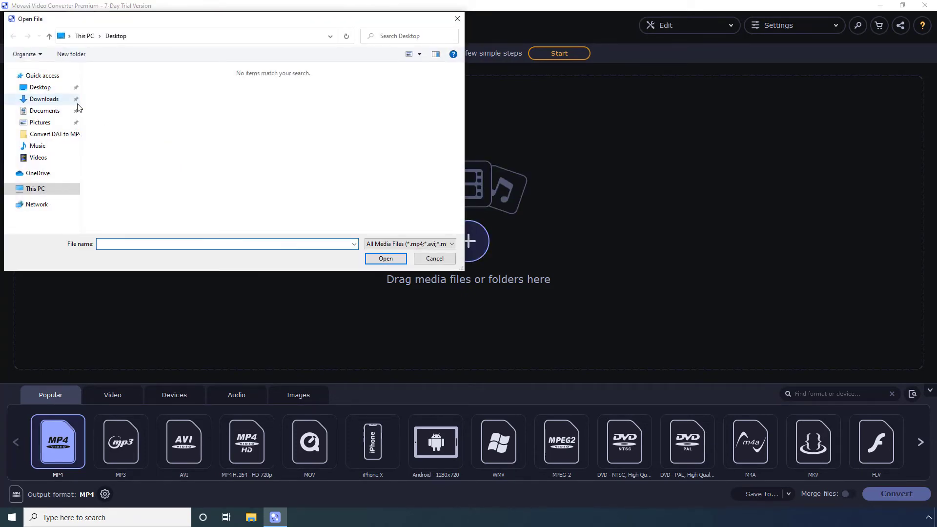
click(41, 89)
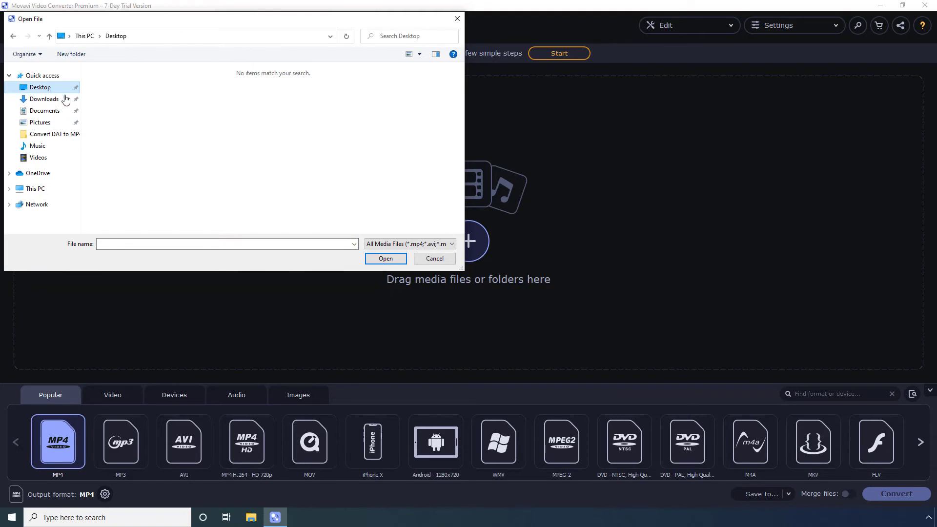
click(402, 243)
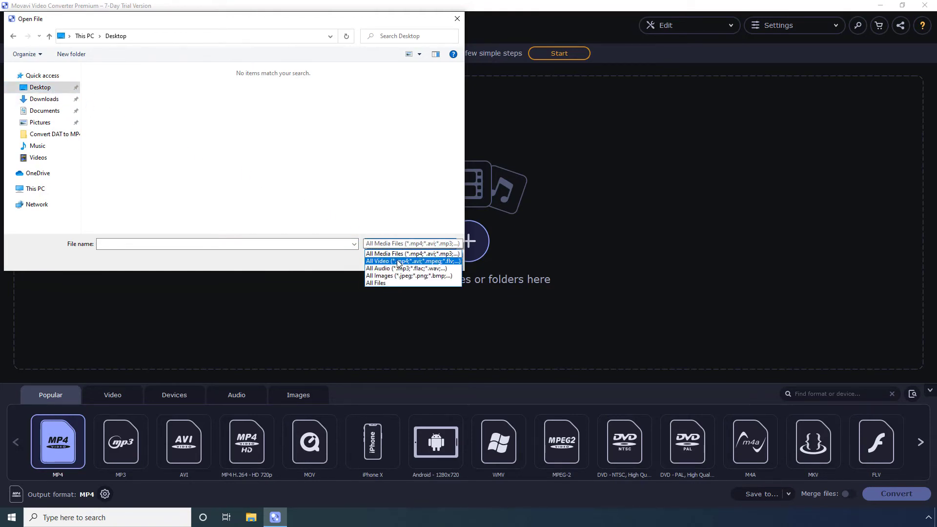
click(395, 283)
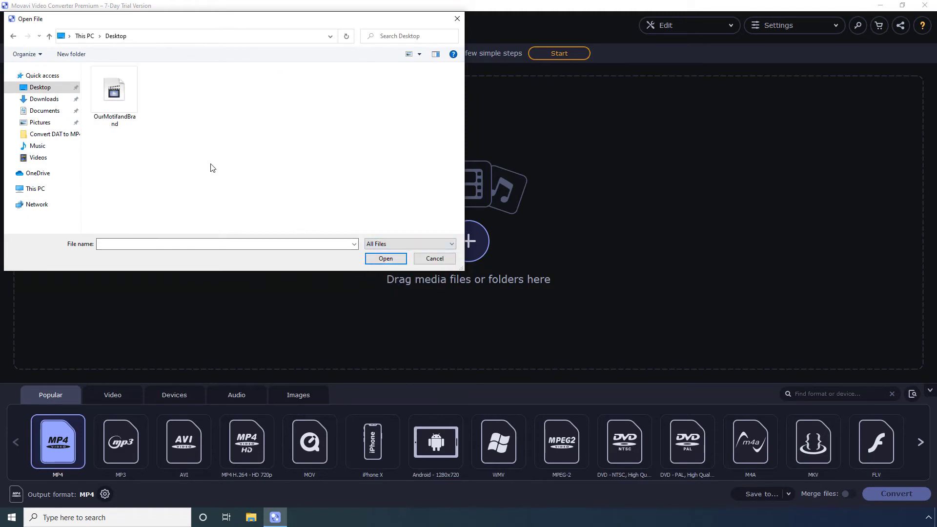
click(114, 94)
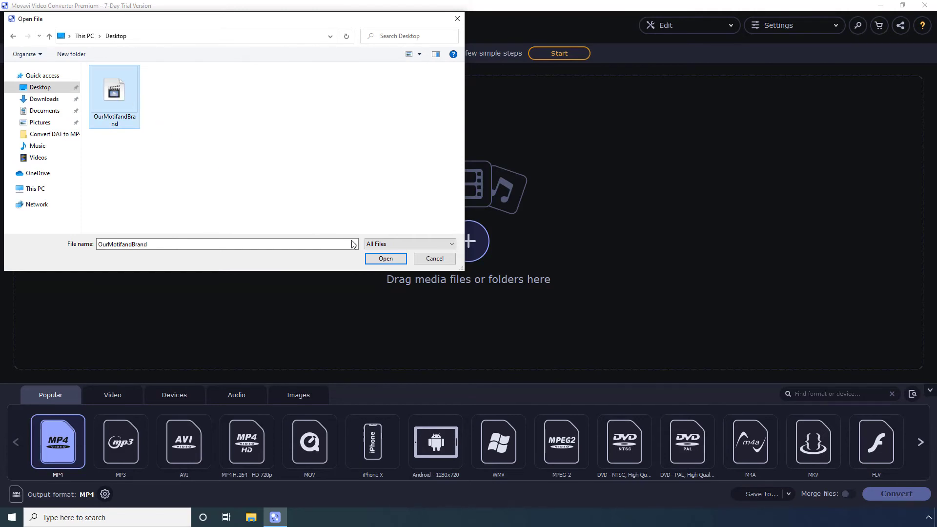
click(384, 258)
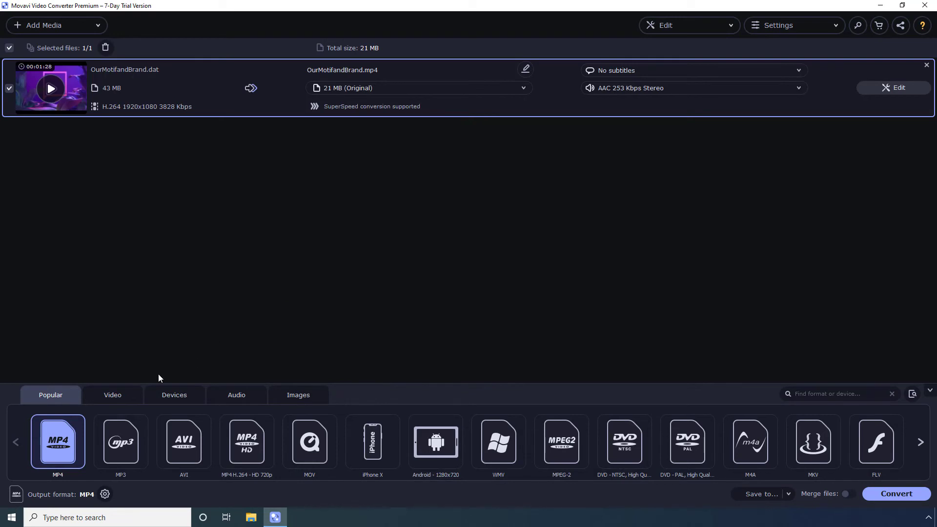
Step: Set the Movavi output to the MP4 H.264 - Full HD 1080p video preset
click(116, 396)
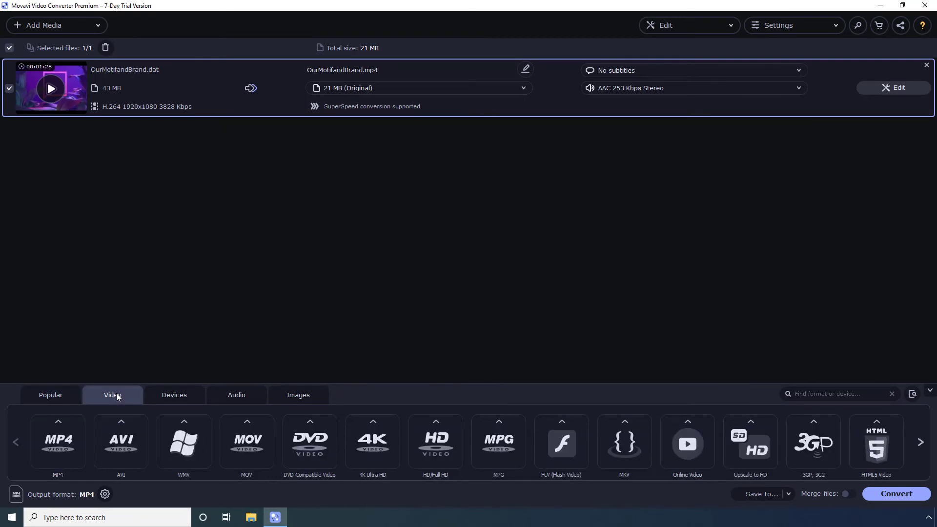
click(62, 446)
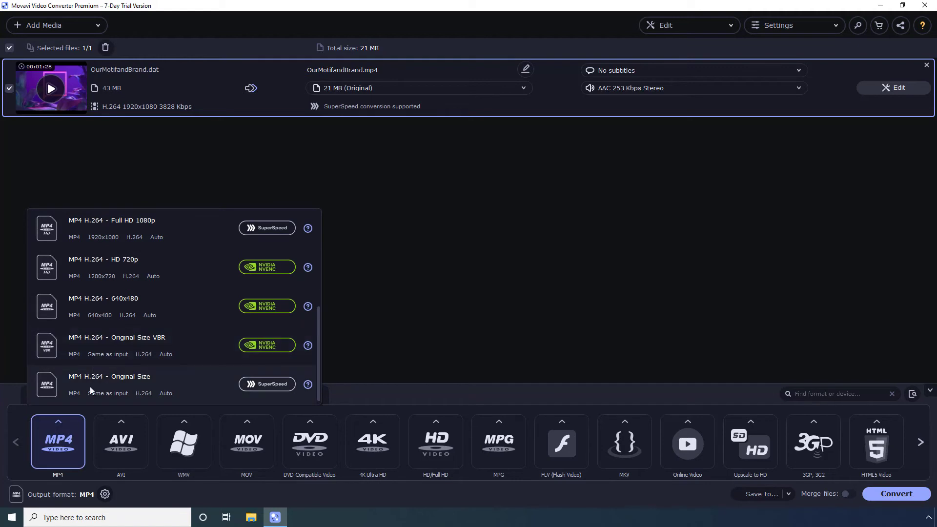
click(106, 227)
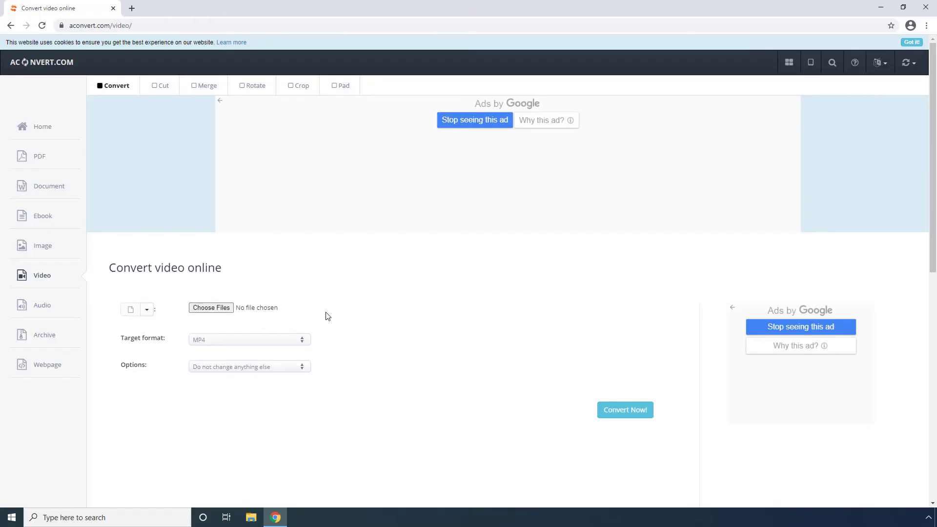
Step: Attach OurMotifandBrand from the Desktop to the AConvert MP4 conversion form
click(211, 307)
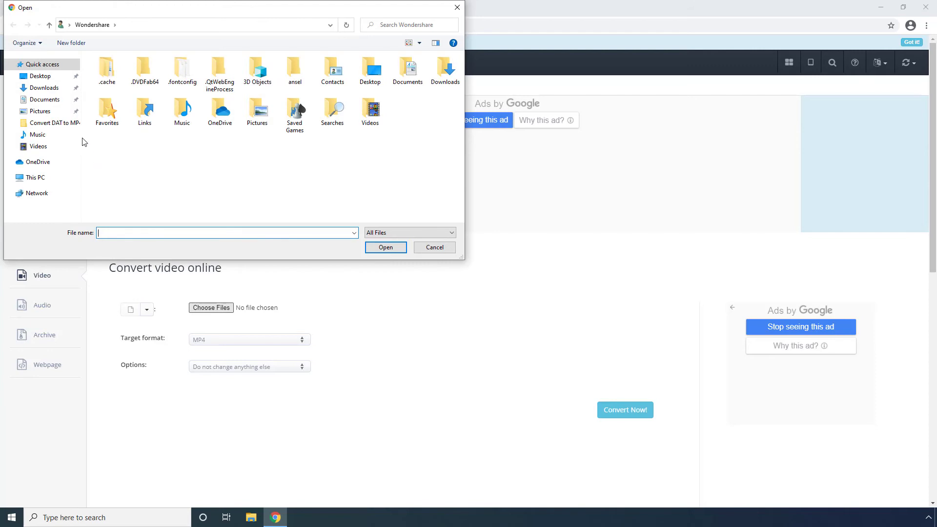
click(40, 79)
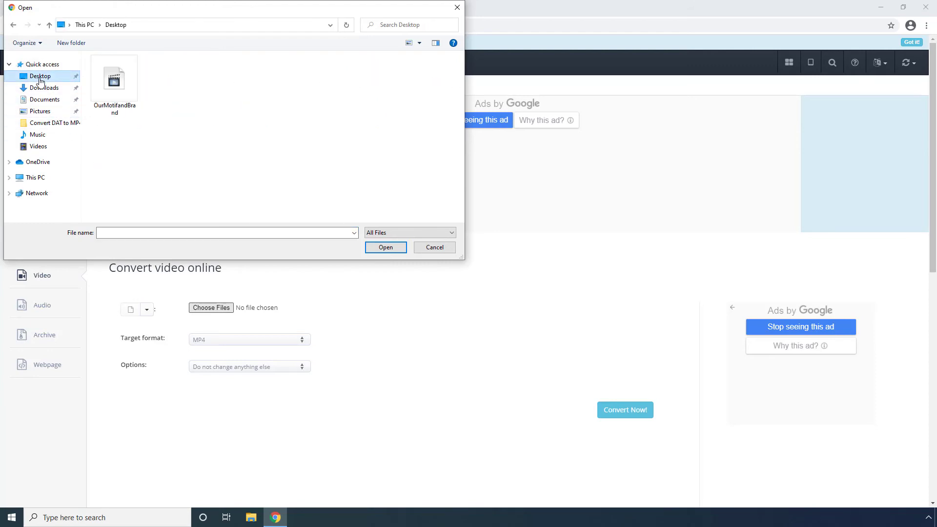
click(115, 86)
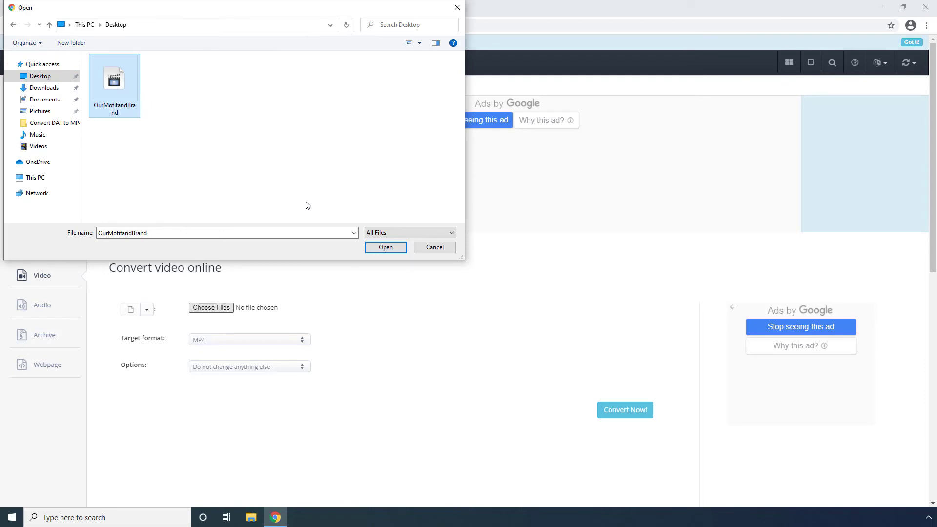
click(383, 249)
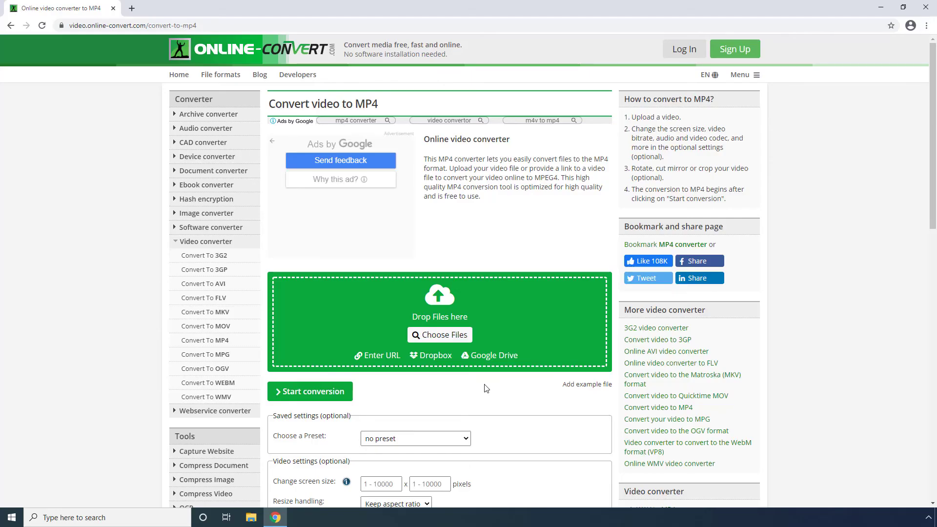
Step: Upload OurMotifandBrand.dat from the Desktop to Online-Convert's video to MP4 page
click(442, 340)
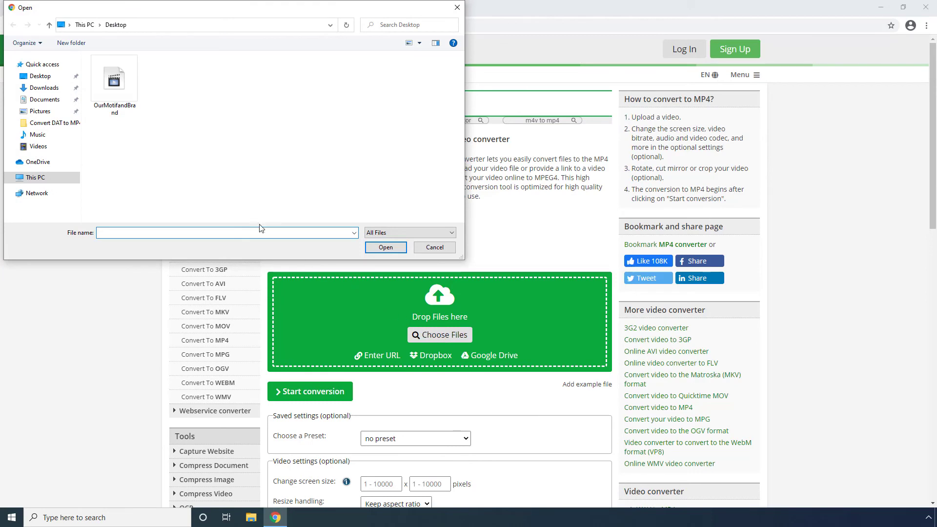
click(113, 80)
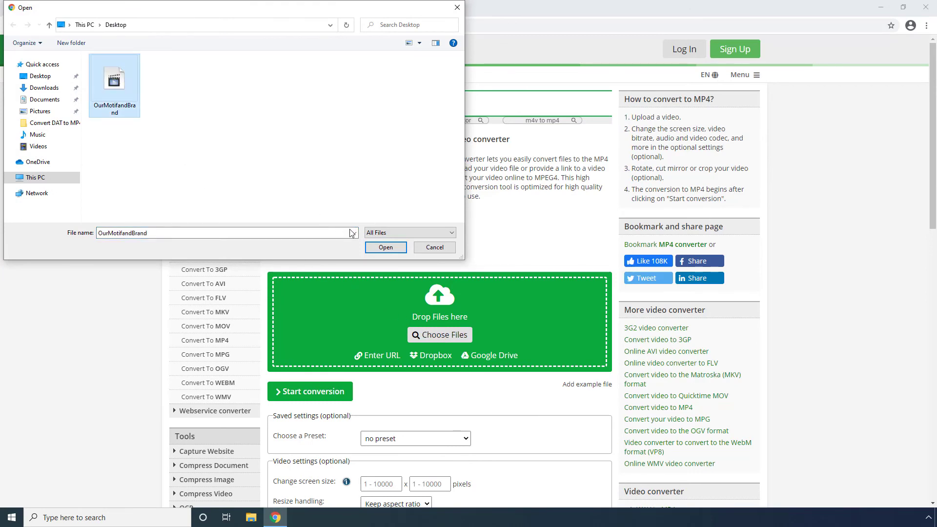
click(386, 248)
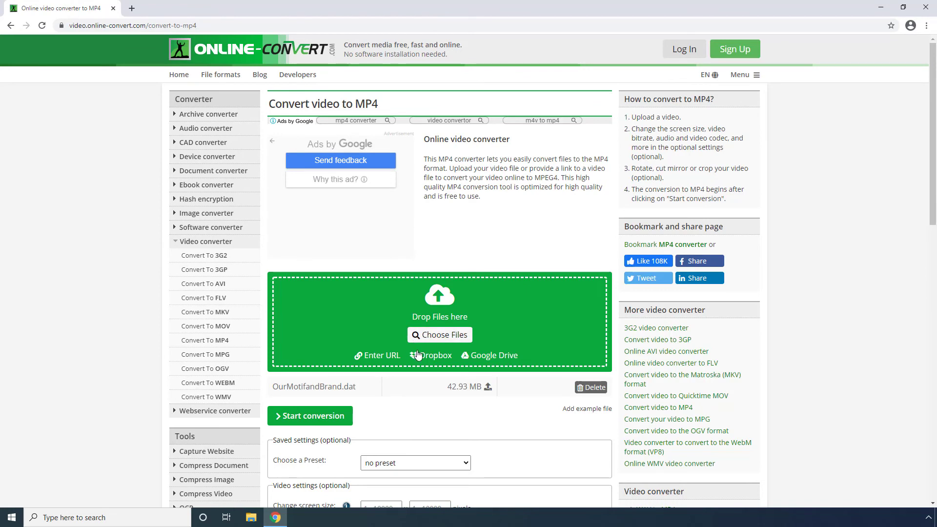
Step: Choose the '1920x1080 Full HD 30p, h.264' preset and scroll to the video settings
click(466, 465)
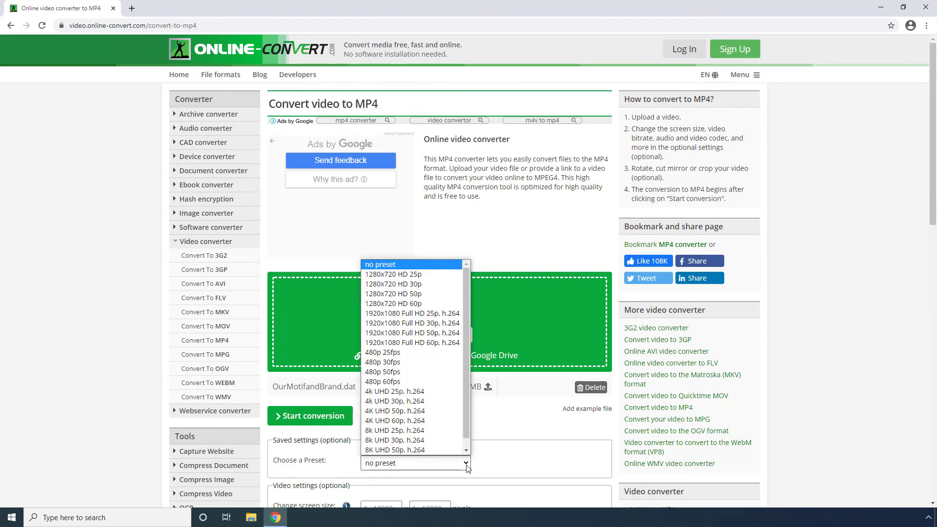
scroll(390, 429, down, 1)
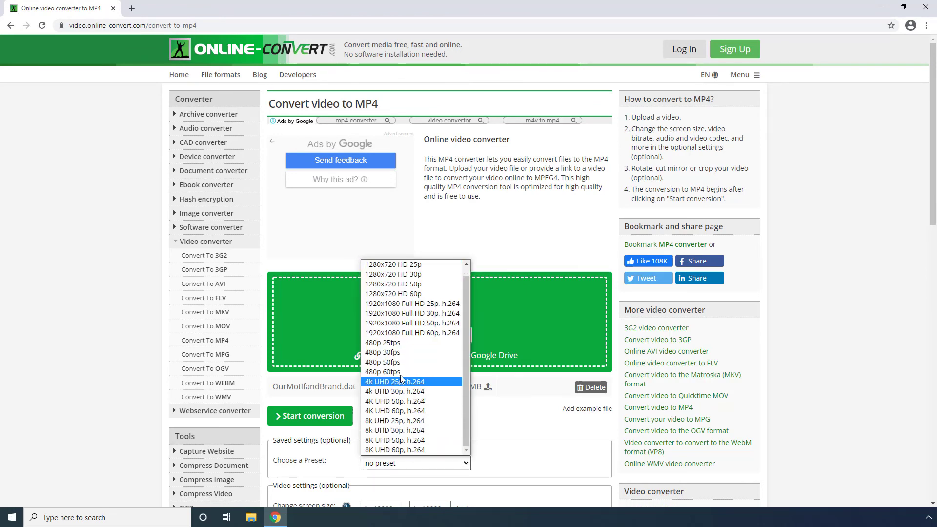
click(401, 316)
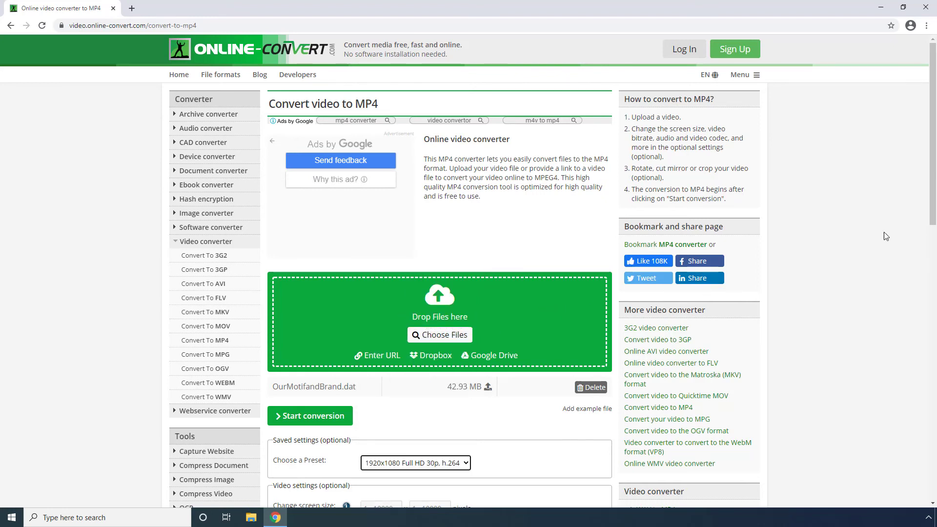
drag(933, 201, 933, 367)
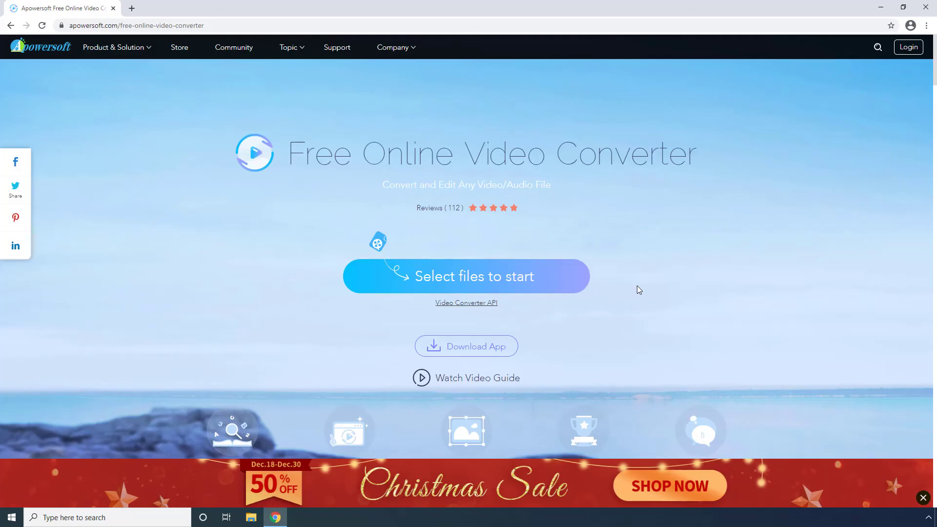
Step: Download and run the Apowersoft launcher needed to select files
click(476, 281)
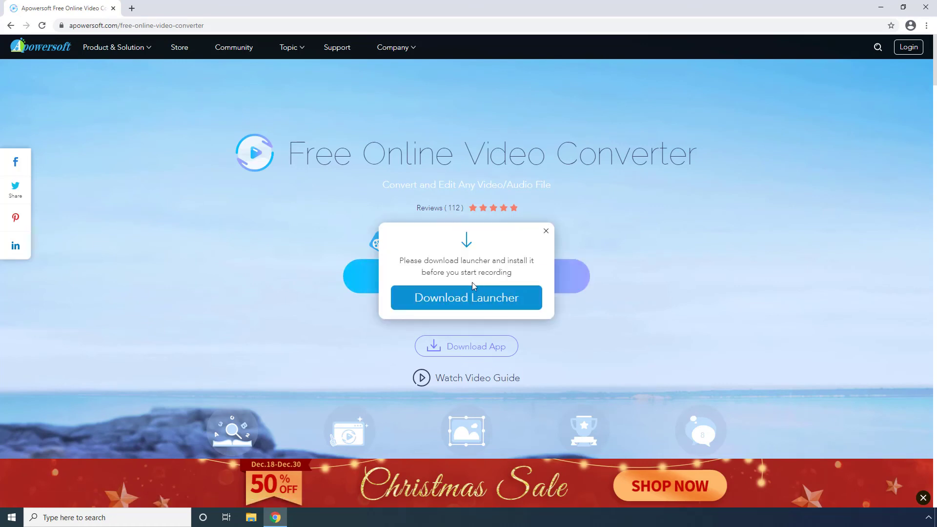
click(468, 299)
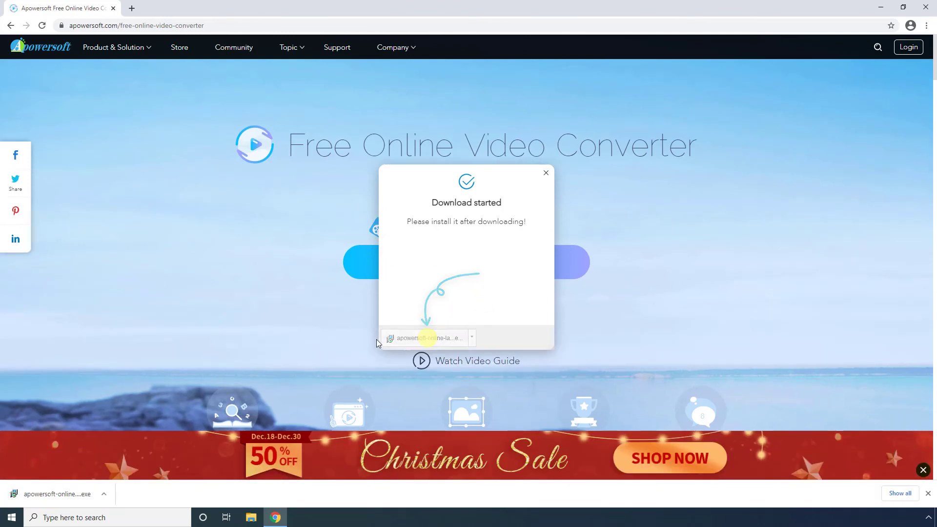
click(55, 494)
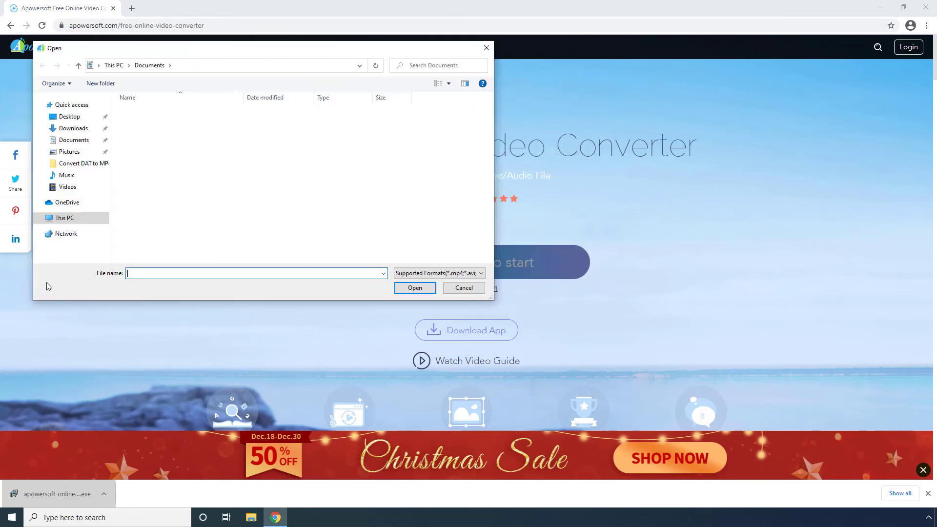
Step: Load OurMotifandBrand.dat from the Desktop using the All files filter, then pick MP4 output
click(67, 122)
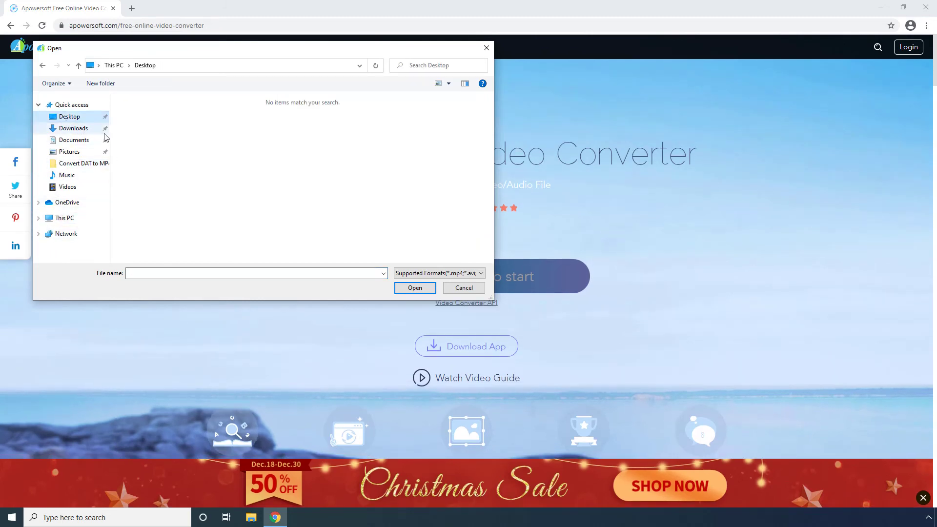
click(439, 274)
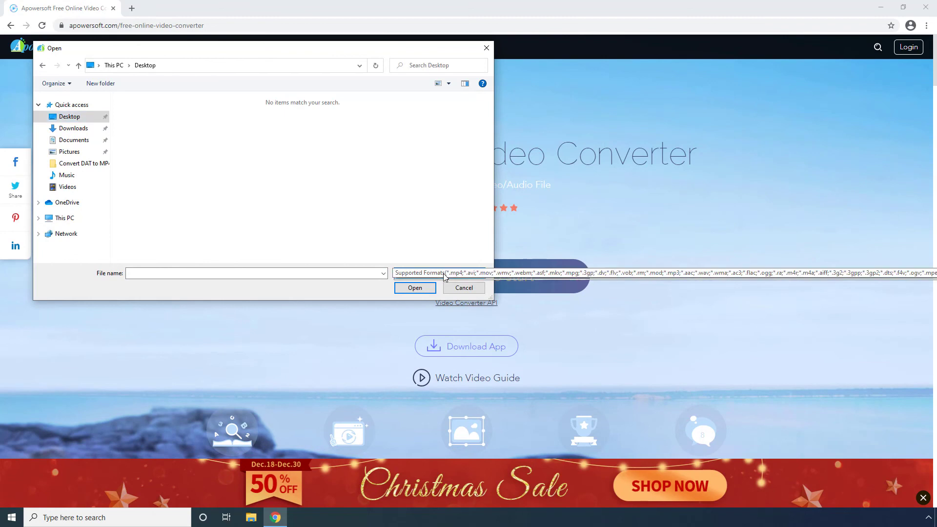
click(439, 290)
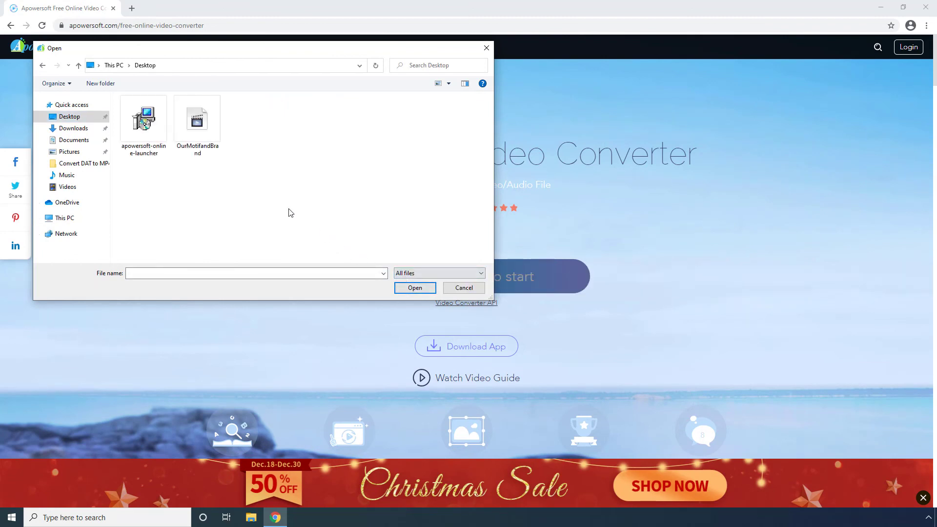
click(203, 128)
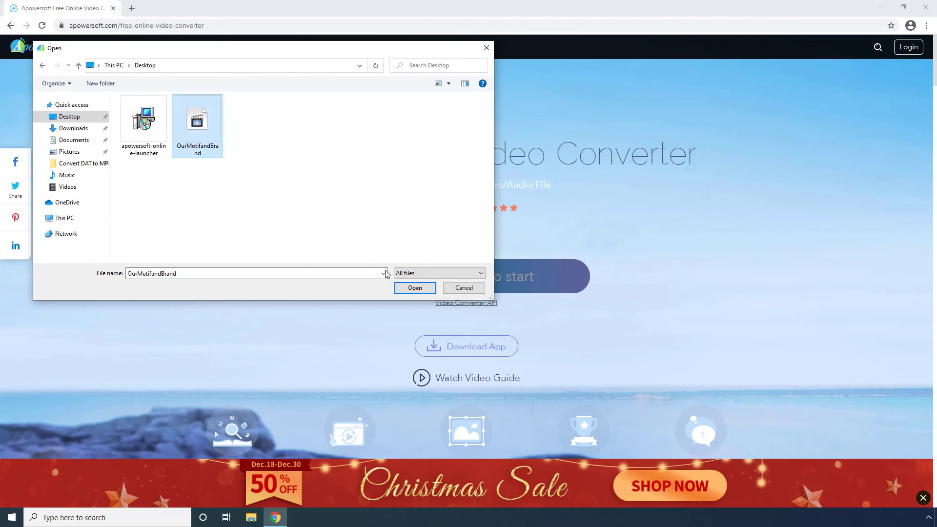
click(415, 288)
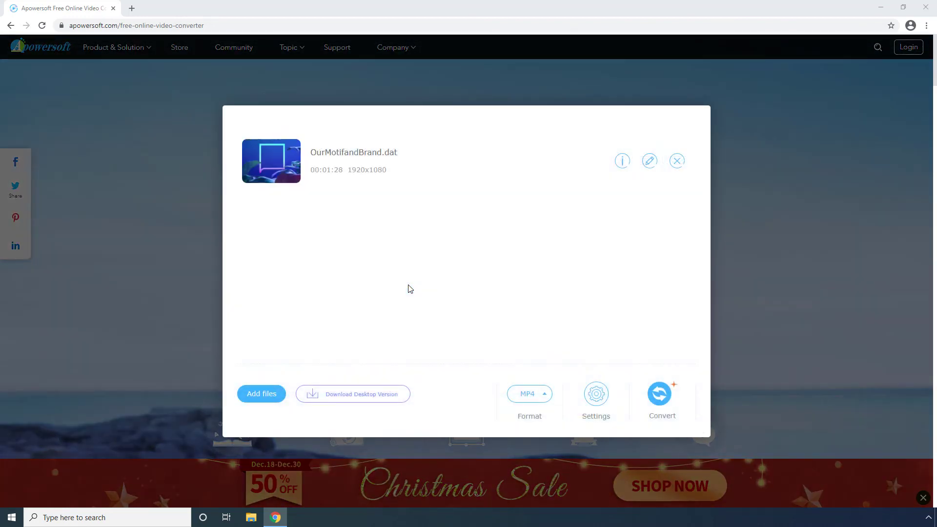
click(531, 388)
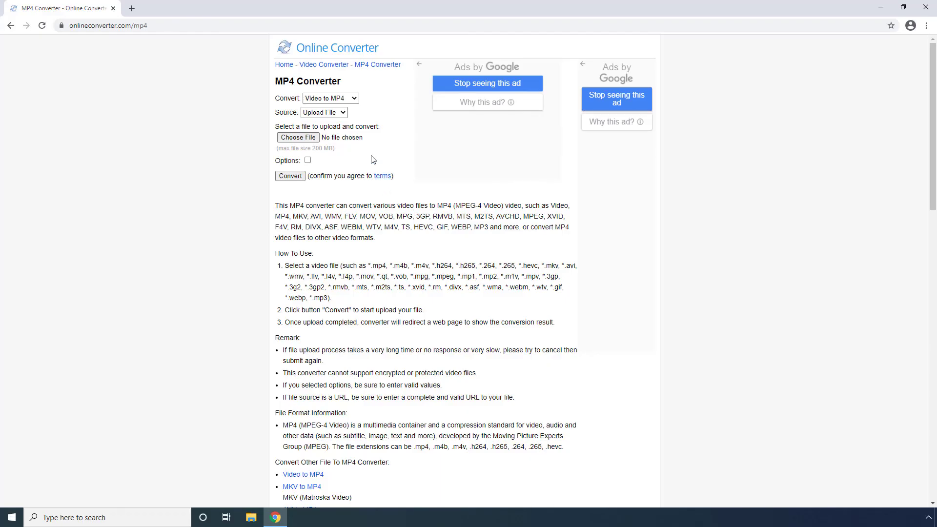
Step: Upload OurMotifandBrand.dat from the Desktop (All Files filter) and enable the clip-cut and frame-size options
click(344, 113)
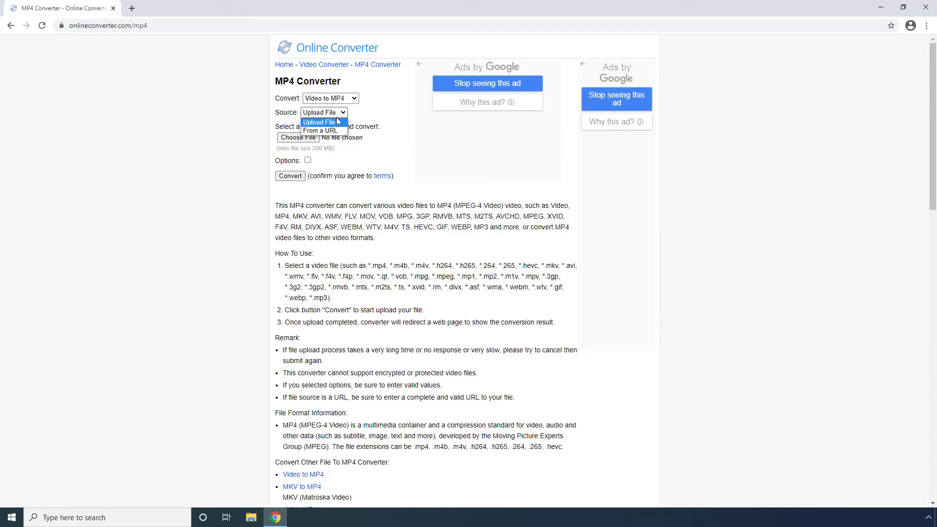
click(328, 124)
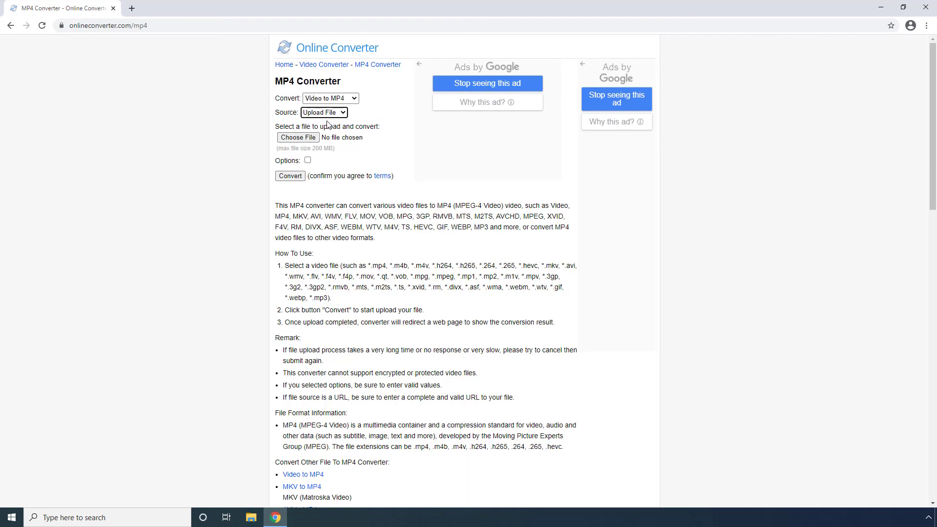
click(301, 139)
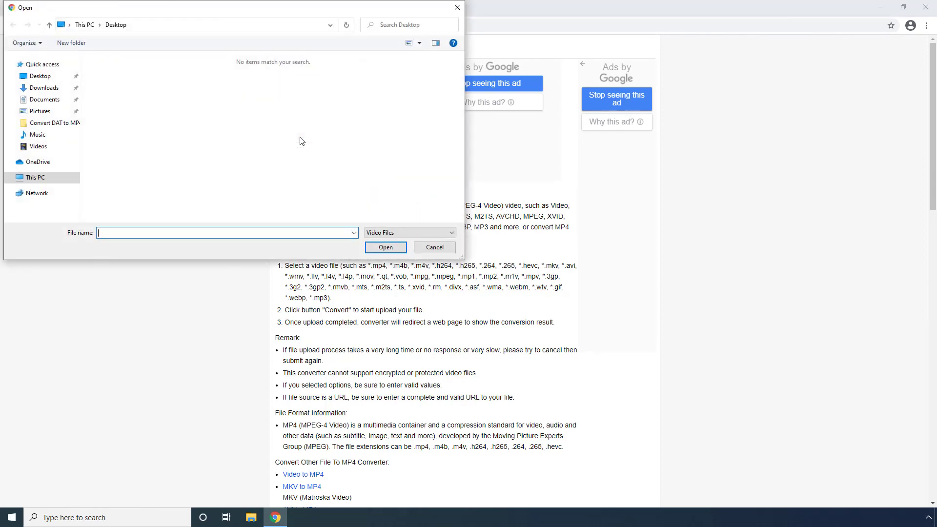
click(40, 78)
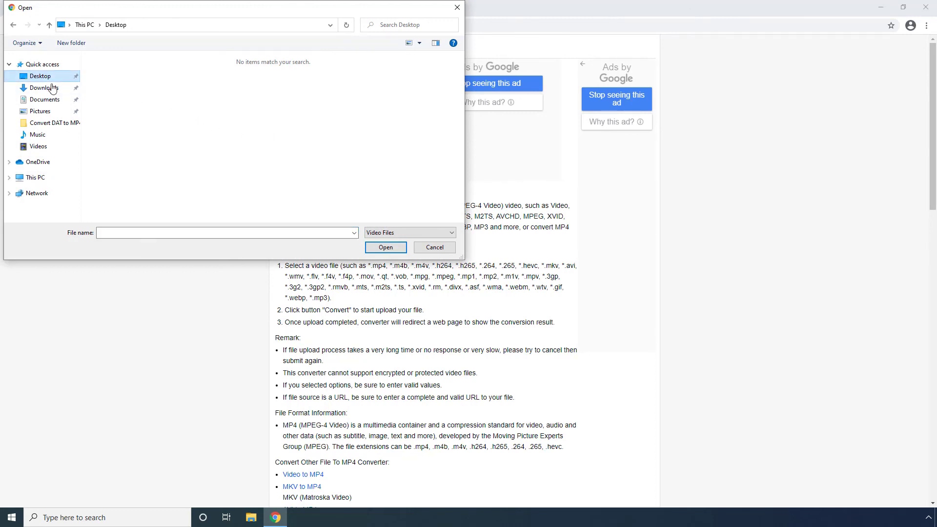
click(393, 233)
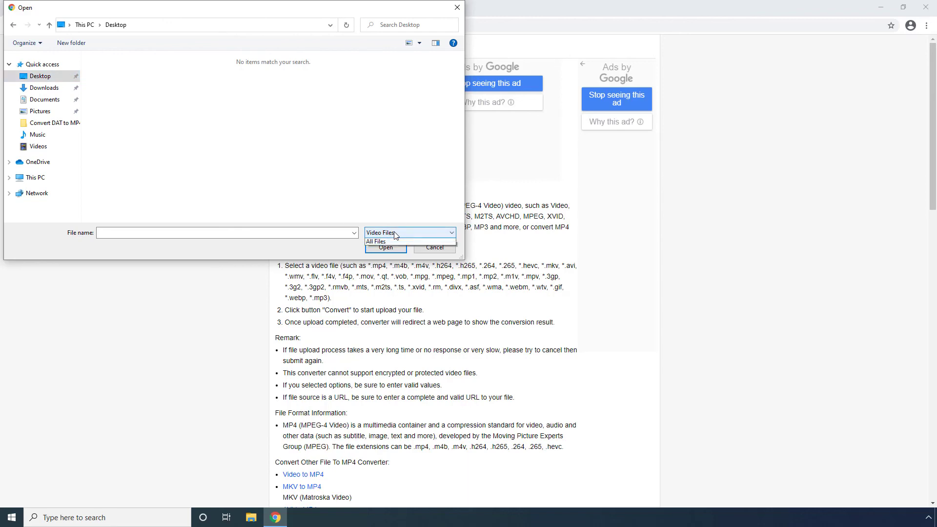
click(389, 249)
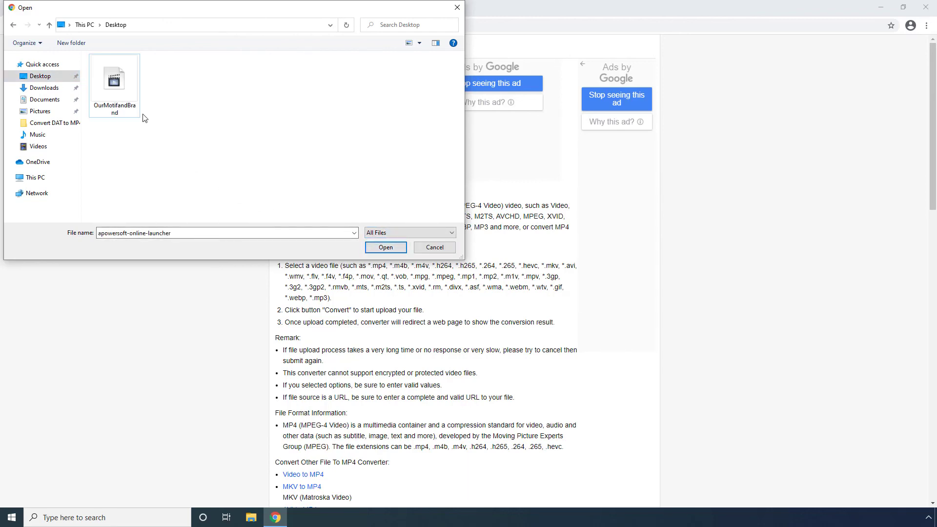
click(110, 84)
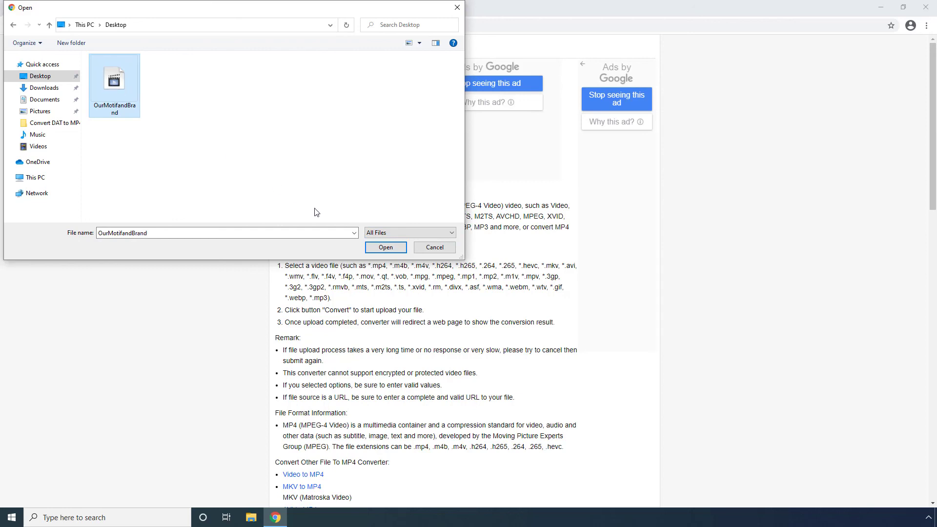
click(386, 247)
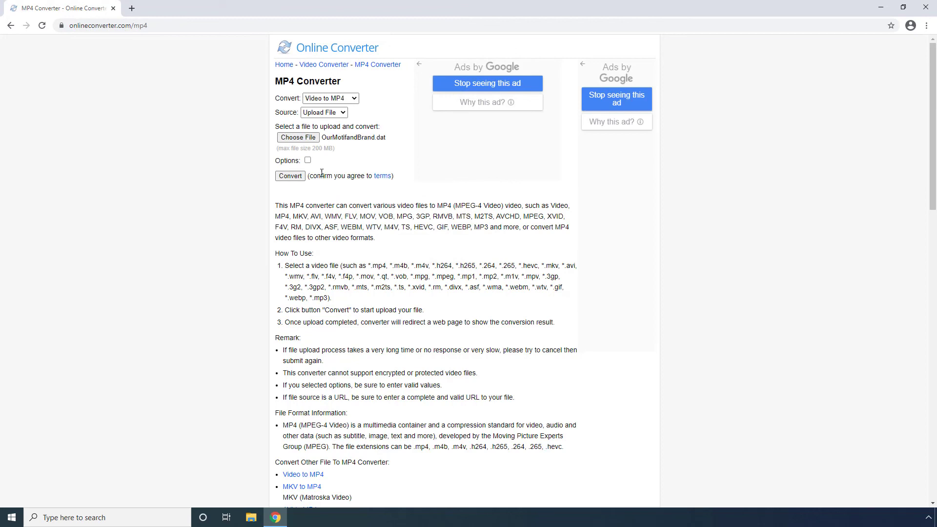
click(308, 161)
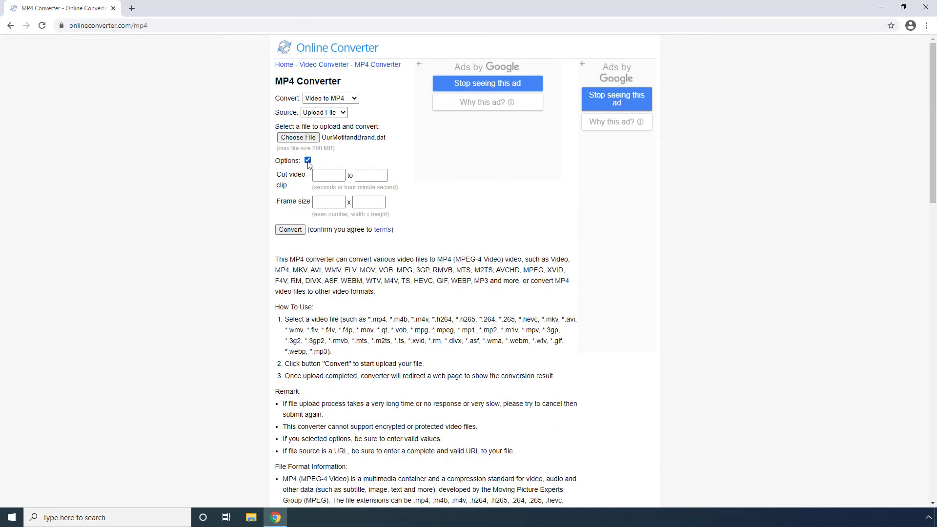